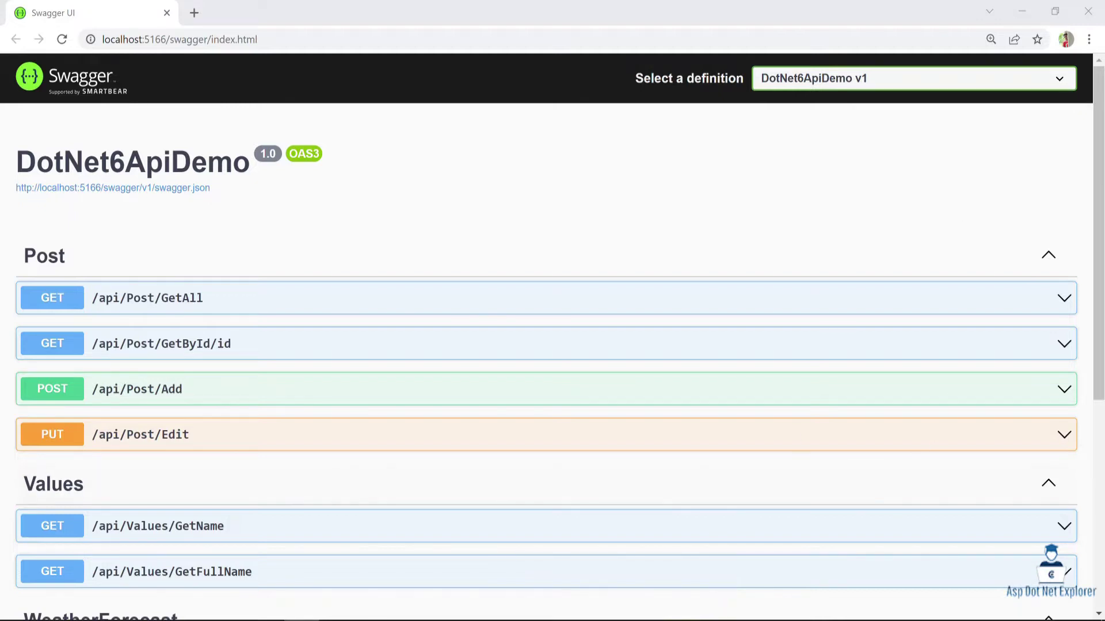
# Stop the running API and add an empty public string Delete(int id) method below Edit.
pyautogui.hotkey('alt', 'Tab')
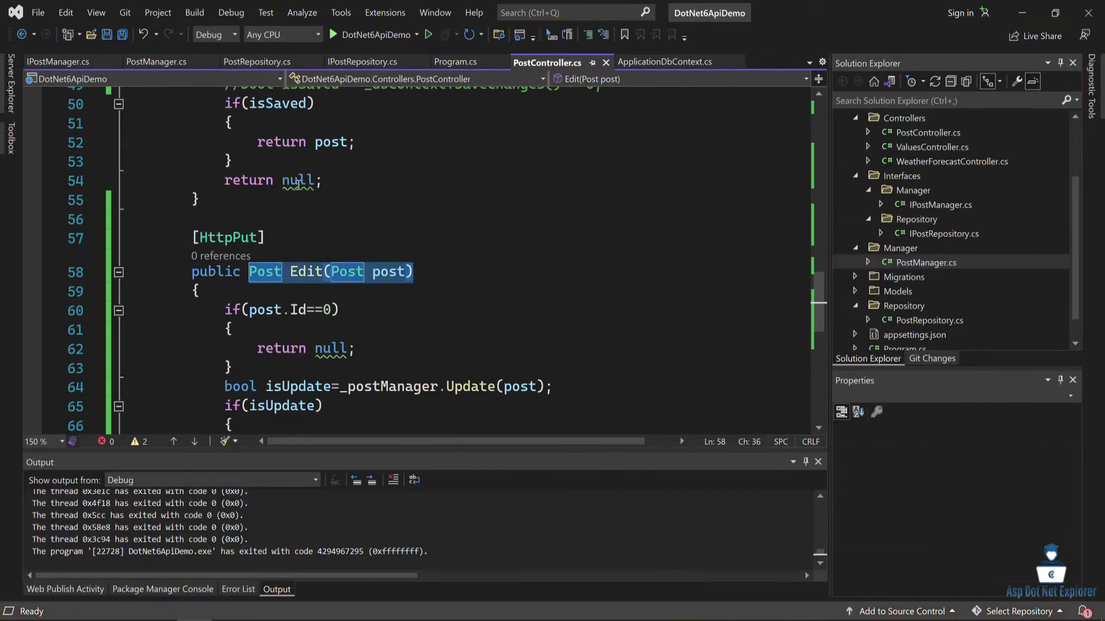
pyautogui.hotkey('shift', 'F5')
pyautogui.click(118, 215)
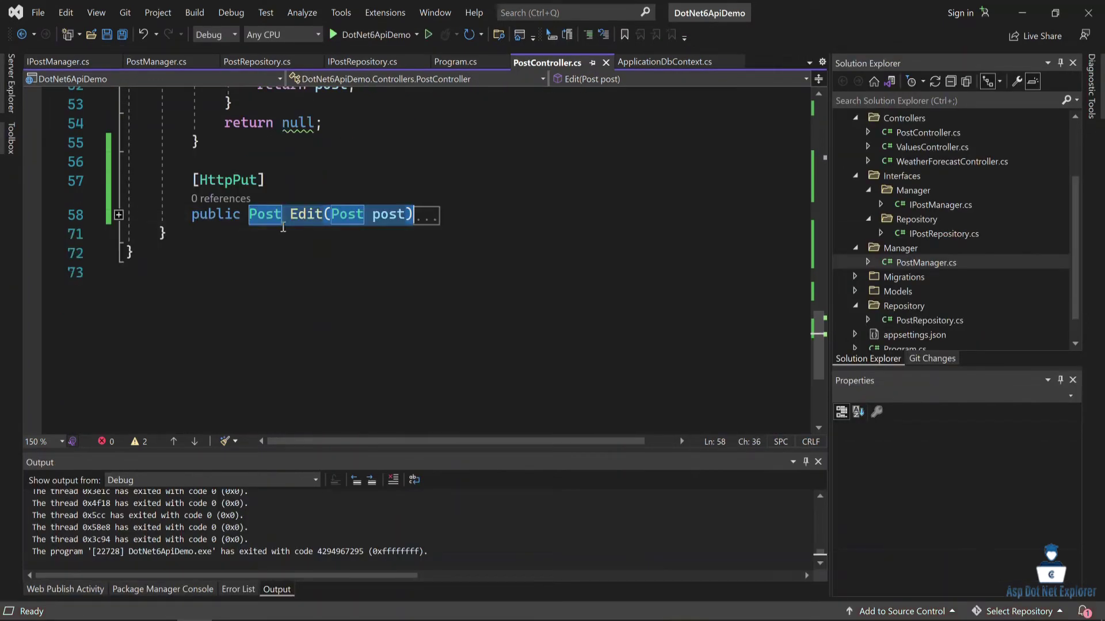
pyautogui.click(473, 216)
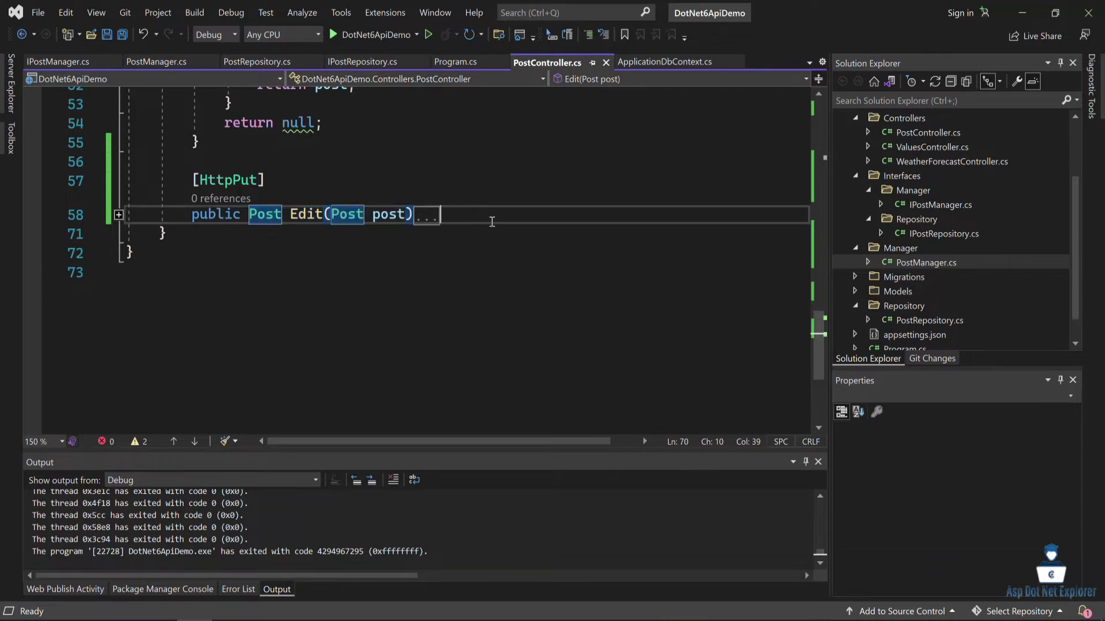
pyautogui.press('Return')
pyautogui.press('Return')
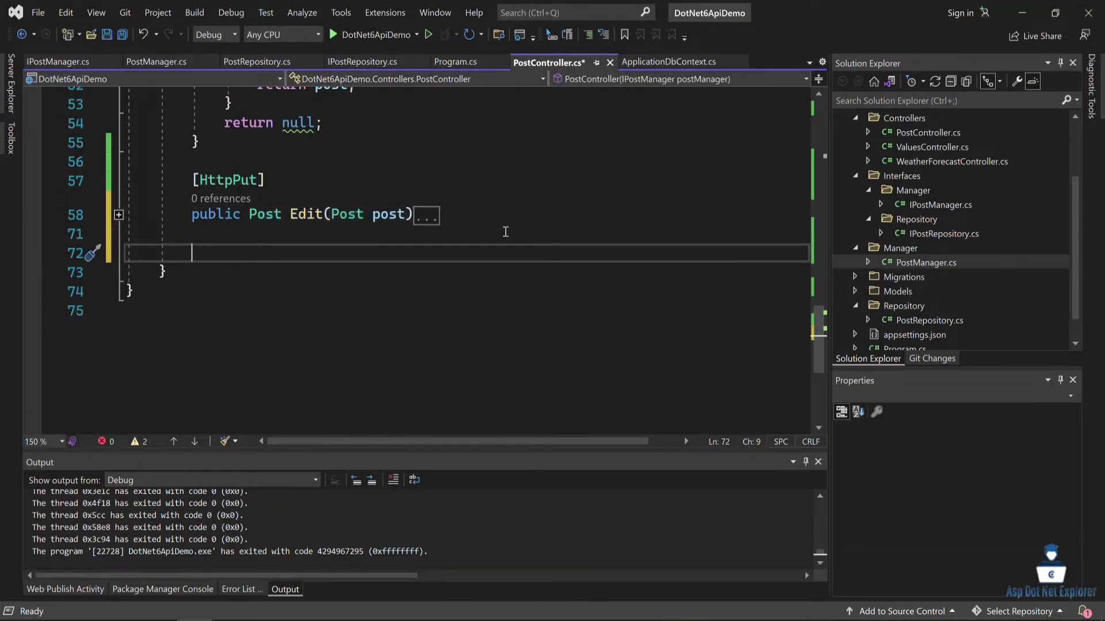
pyautogui.write('public')
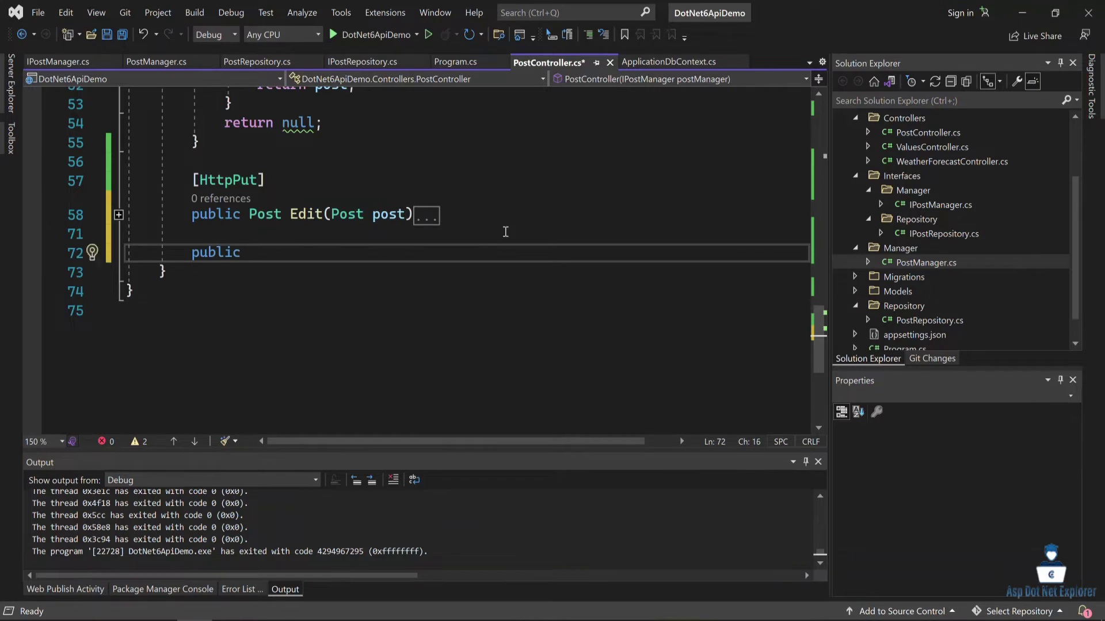
pyautogui.write(' string ')
pyautogui.write('Delete(')
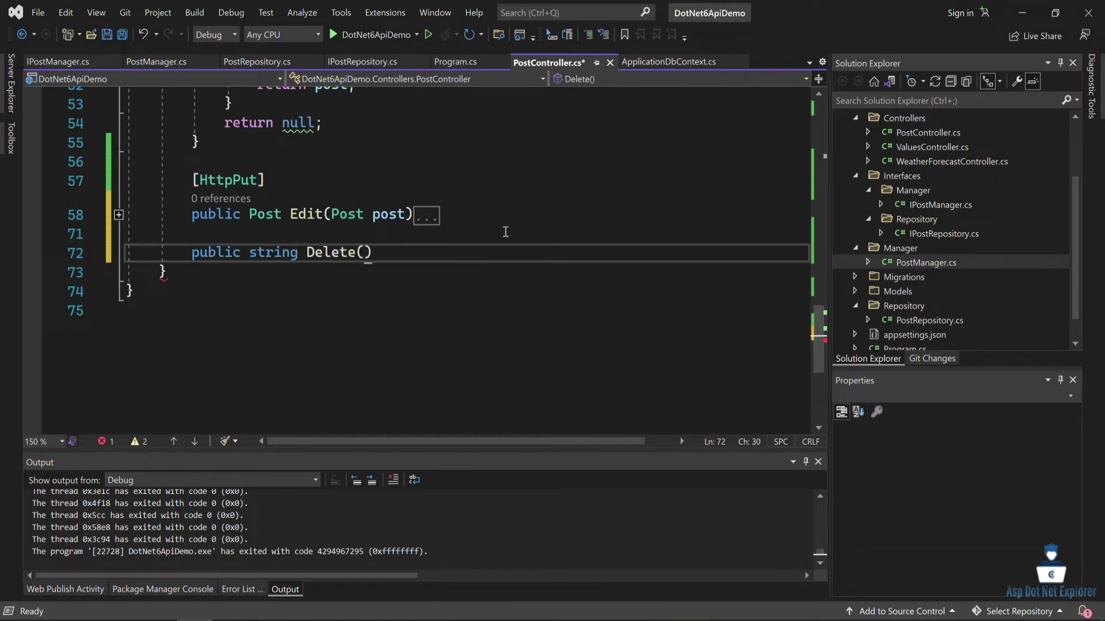
pyautogui.write('int id')
pyautogui.press('End')
pyautogui.press('Return')
pyautogui.write('{')
pyautogui.press('Return')
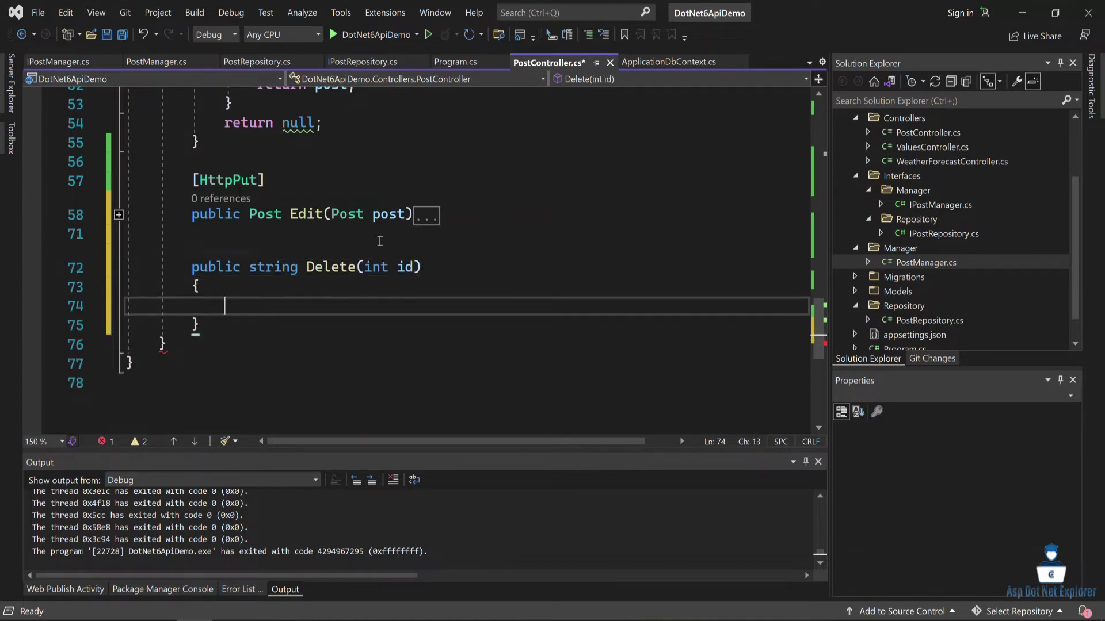
# Mark the Delete method with the [HttpDelete("id")] attribute.
pyautogui.click(285, 240)
pyautogui.press('Return')
pyautogui.write('[httpd')
pyautogui.press('Tab')
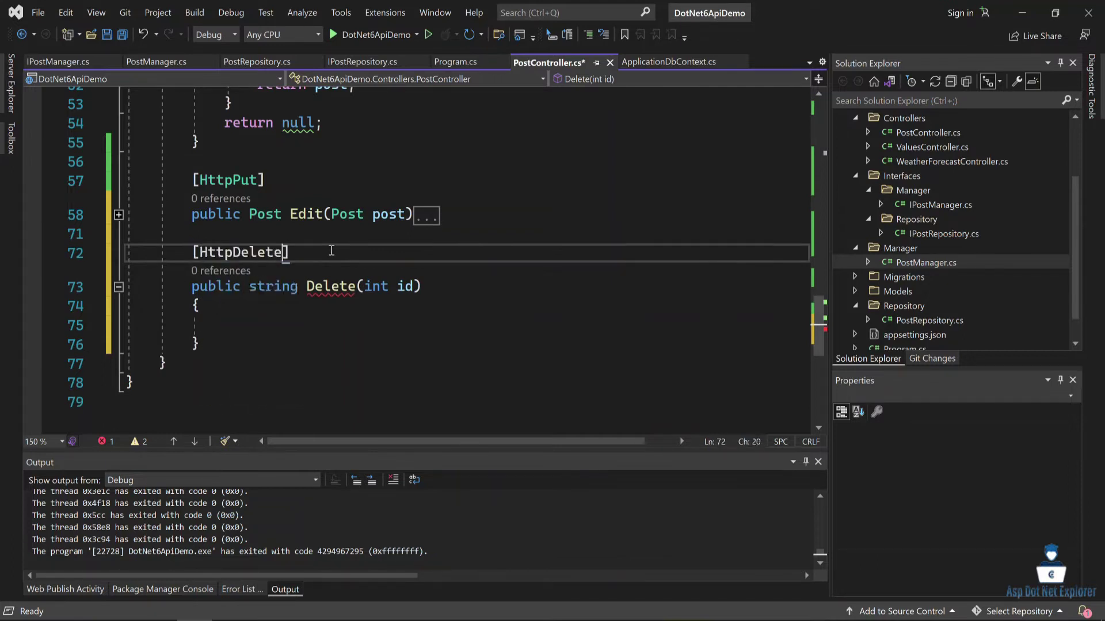
pyautogui.write('(')
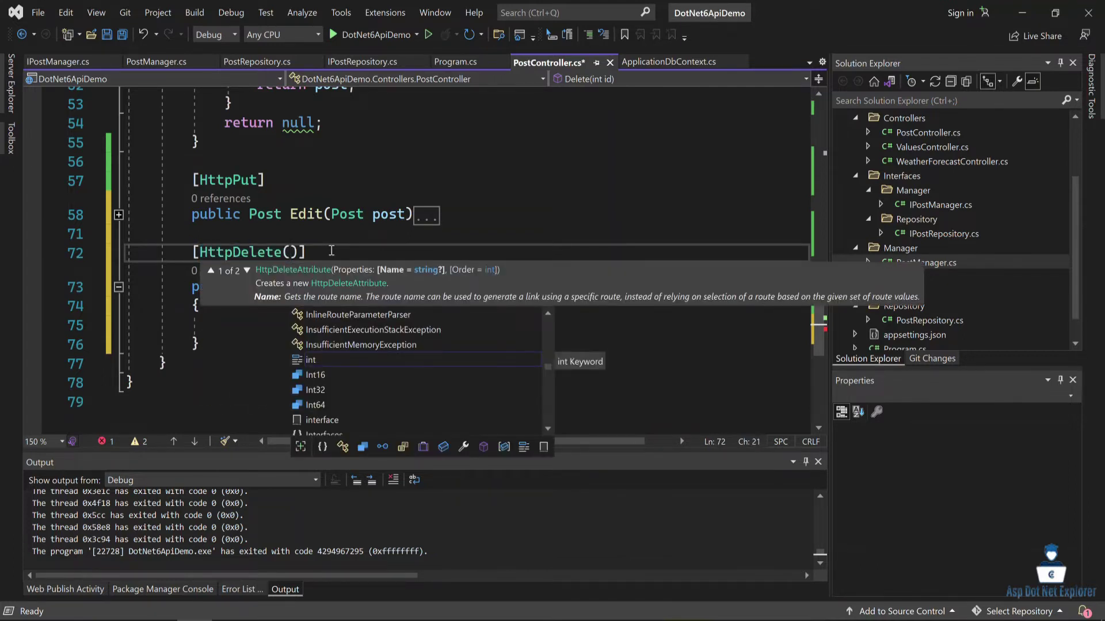
pyautogui.write('"id')
pyautogui.click(530, 237)
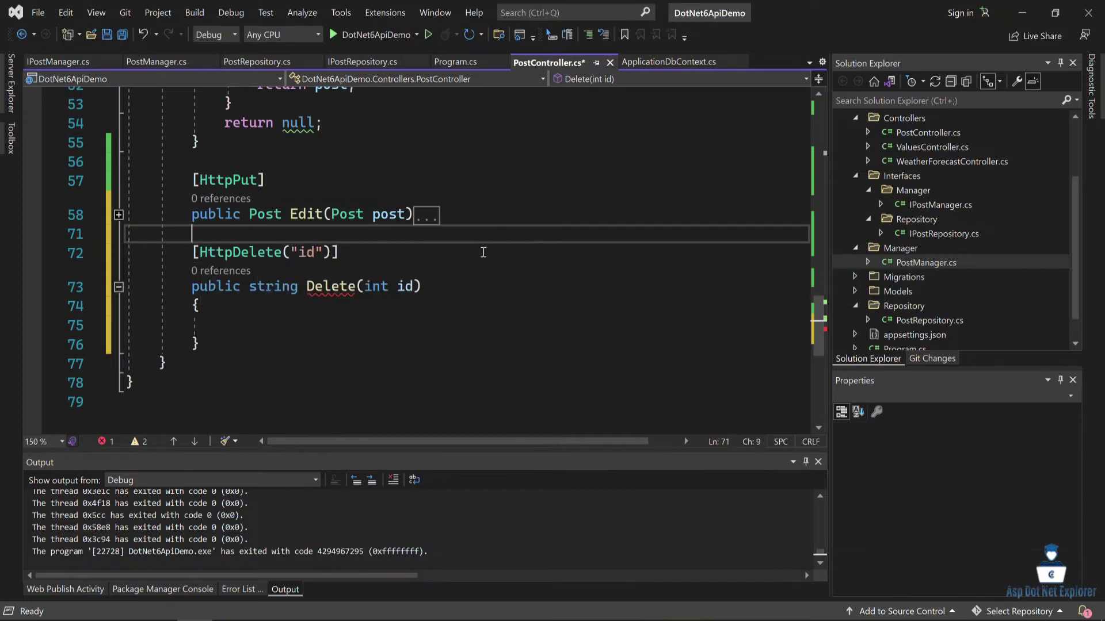
# Save the file and add var post = _postManager.GetById(id); inside Delete.
pyautogui.hotkey('ctrl', 's')
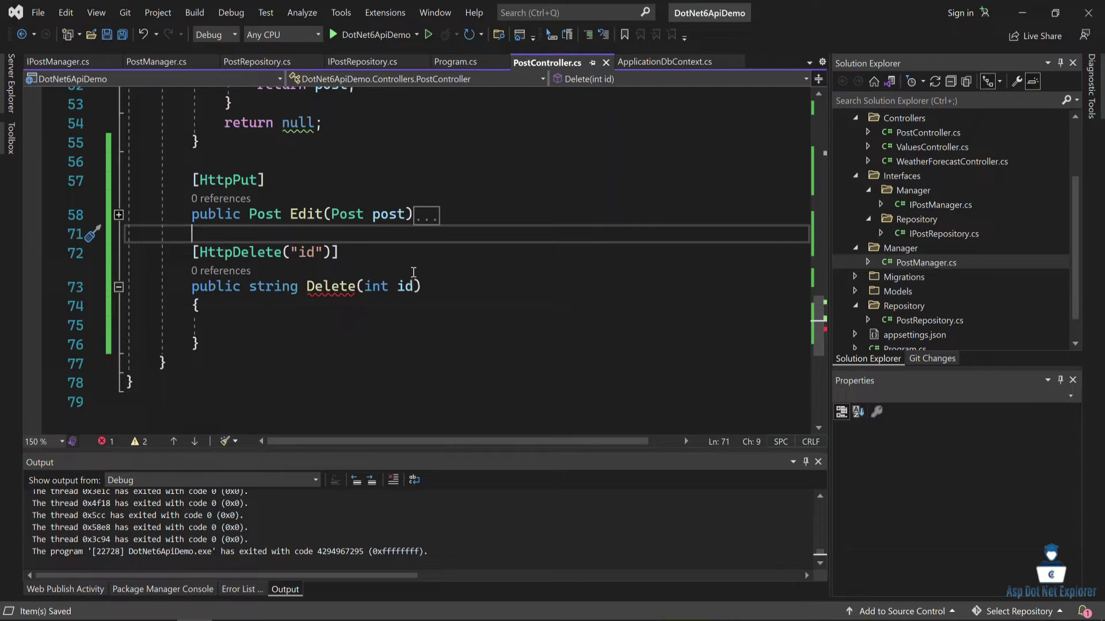
pyautogui.click(258, 318)
pyautogui.write('var ')
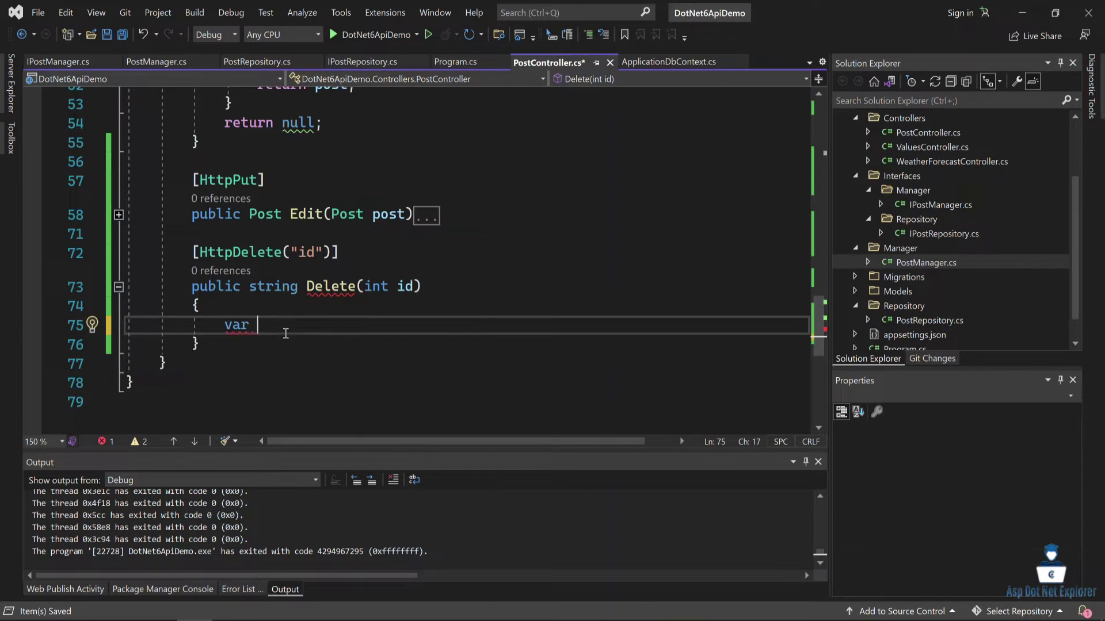
pyautogui.write('prodt')
pyautogui.press('BackSpace')
pyautogui.press('BackSpace')
pyautogui.press('BackSpace')
pyautogui.press('BackSpace')
pyautogui.press('BackSpace')
pyautogui.write('post=')
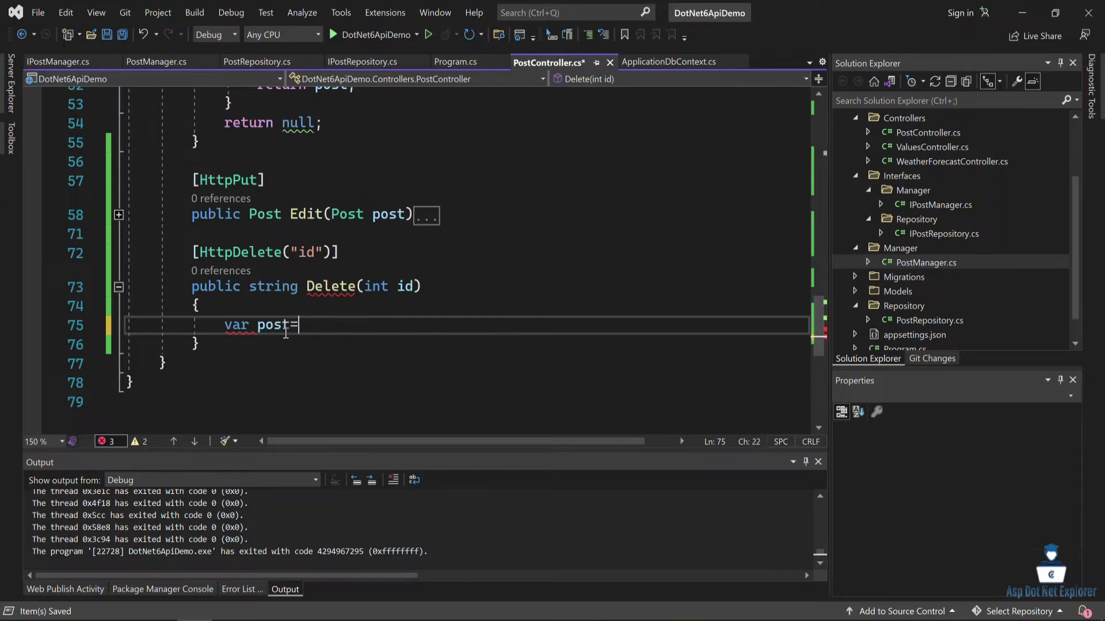
pyautogui.write('_')
pyautogui.write('po')
pyautogui.press('Tab')
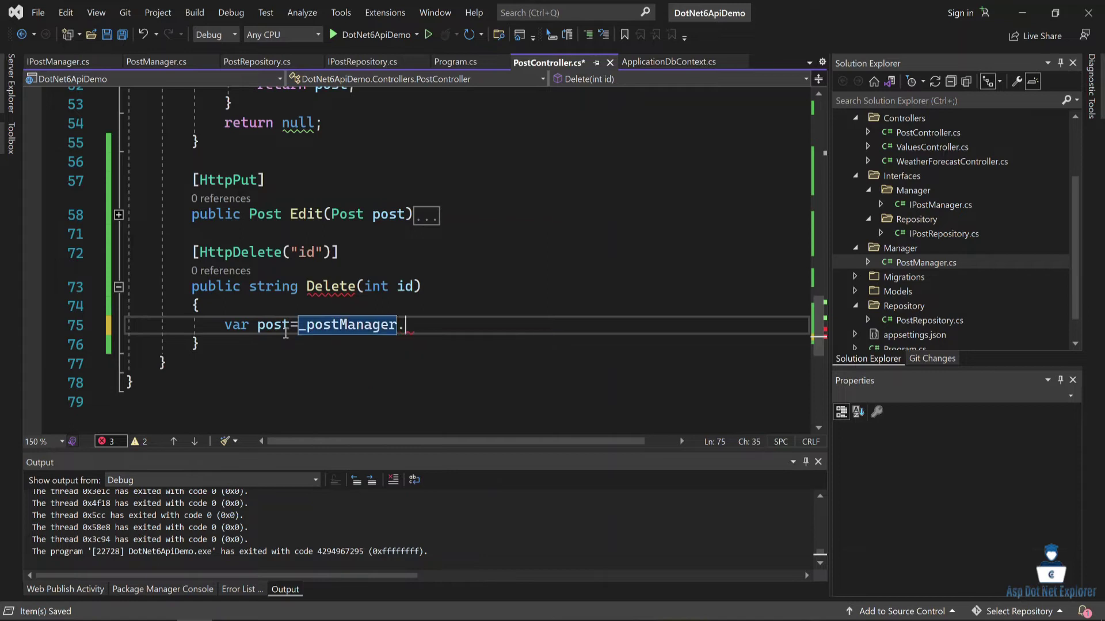
pyautogui.write('.get')
pyautogui.press('BackSpace')
pyautogui.press('BackSpace')
pyautogui.press('BackSpace')
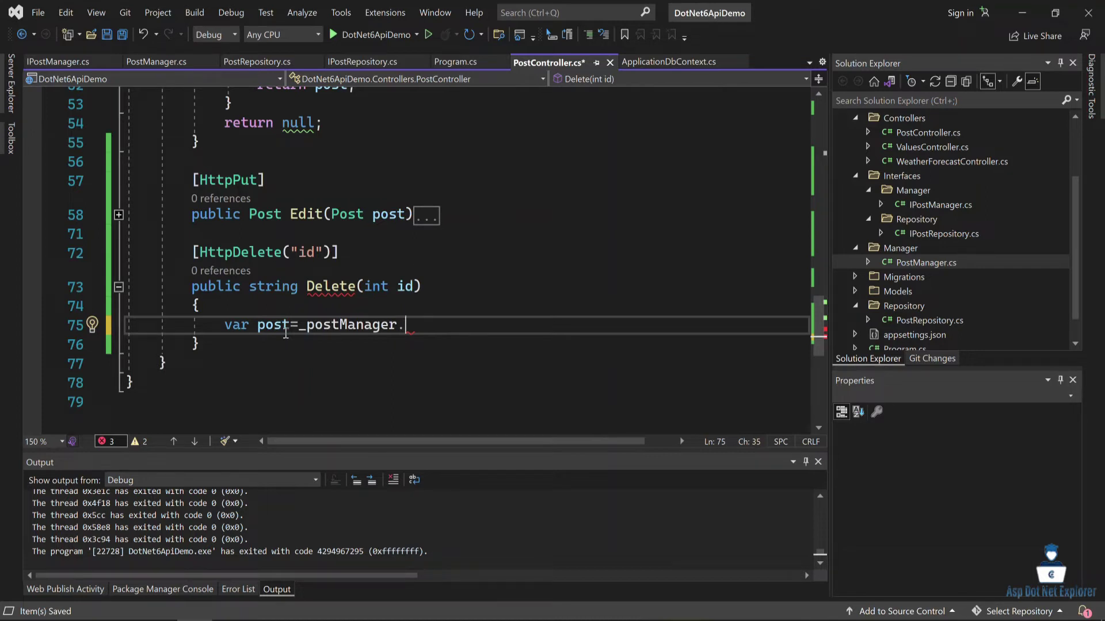
pyautogui.write('Get')
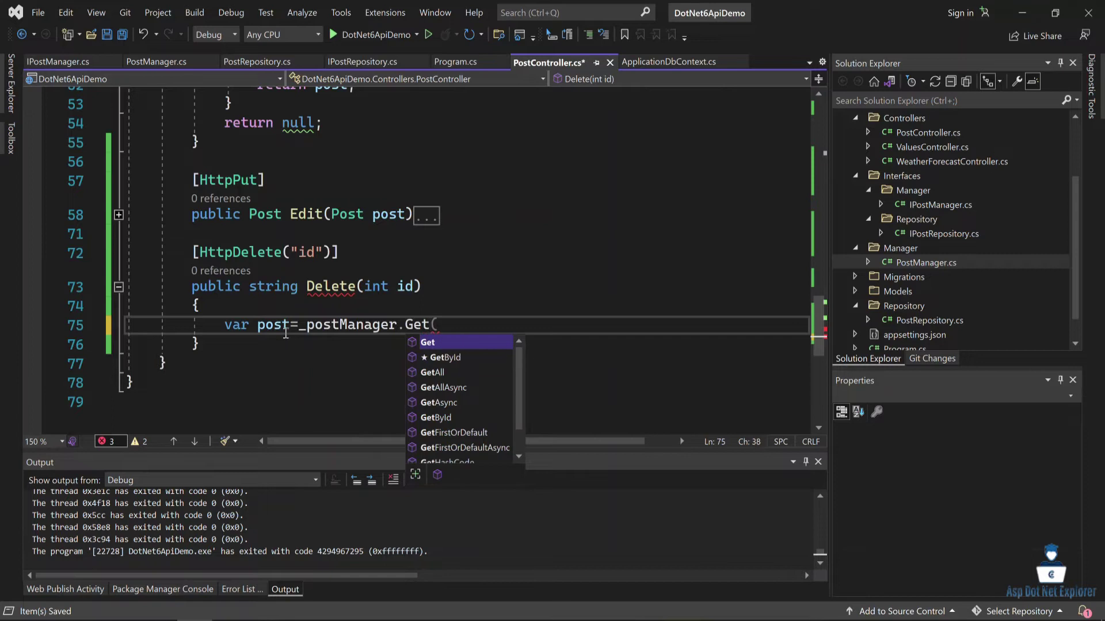
pyautogui.press('Tab')
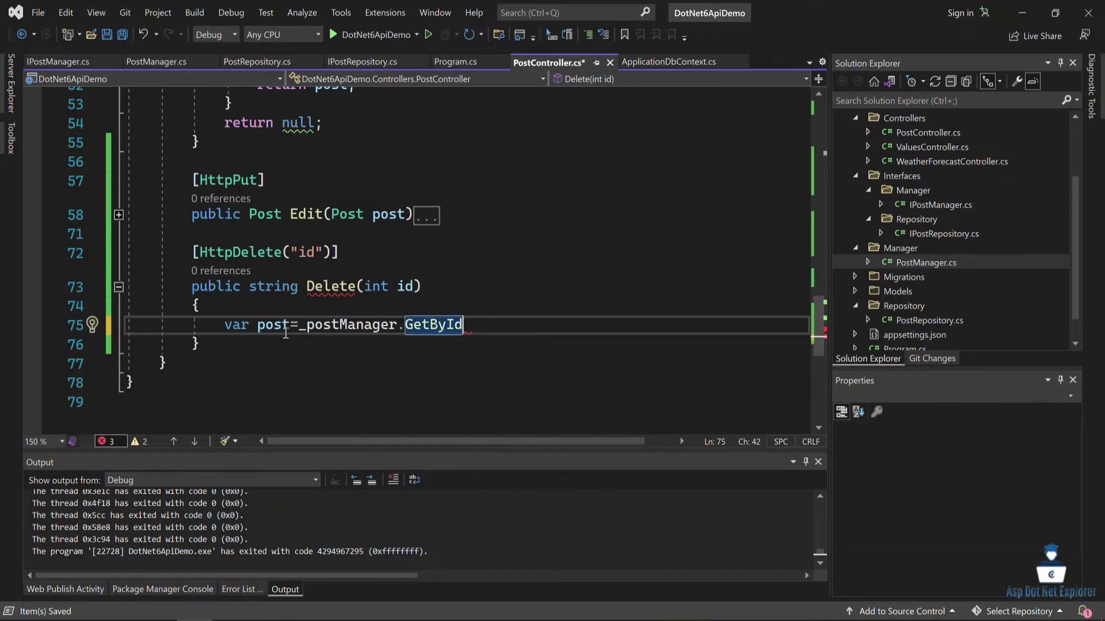
pyautogui.write('(id)')
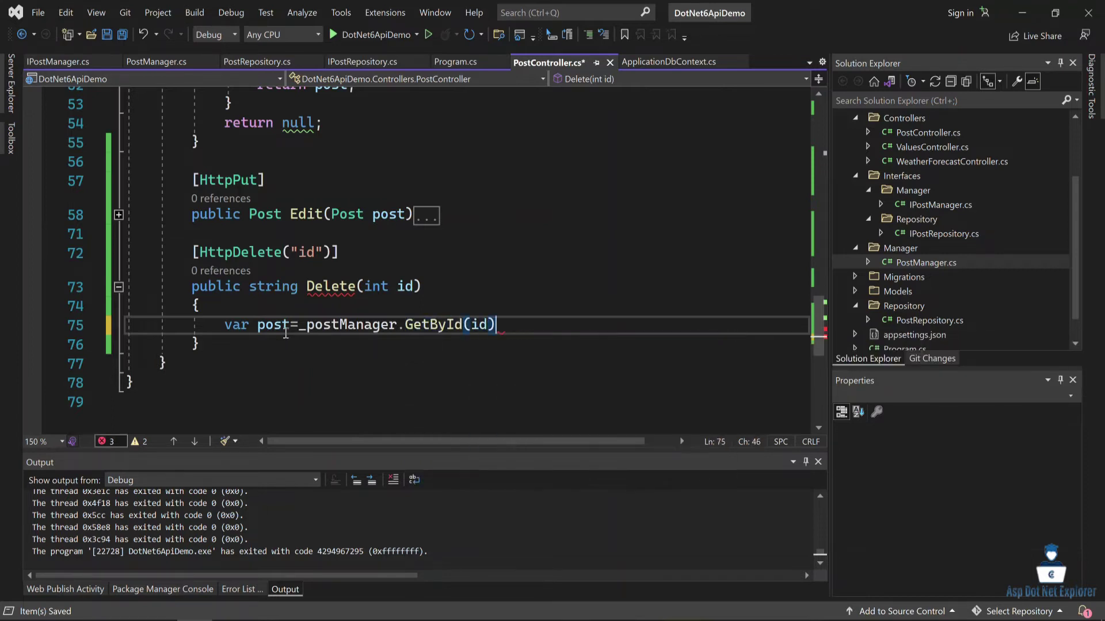
pyautogui.write(';')
# Add an if (post == null) block that returns "Data not found.".
pyautogui.press('Return')
pyautogui.write('if')
pyautogui.press('Tab')
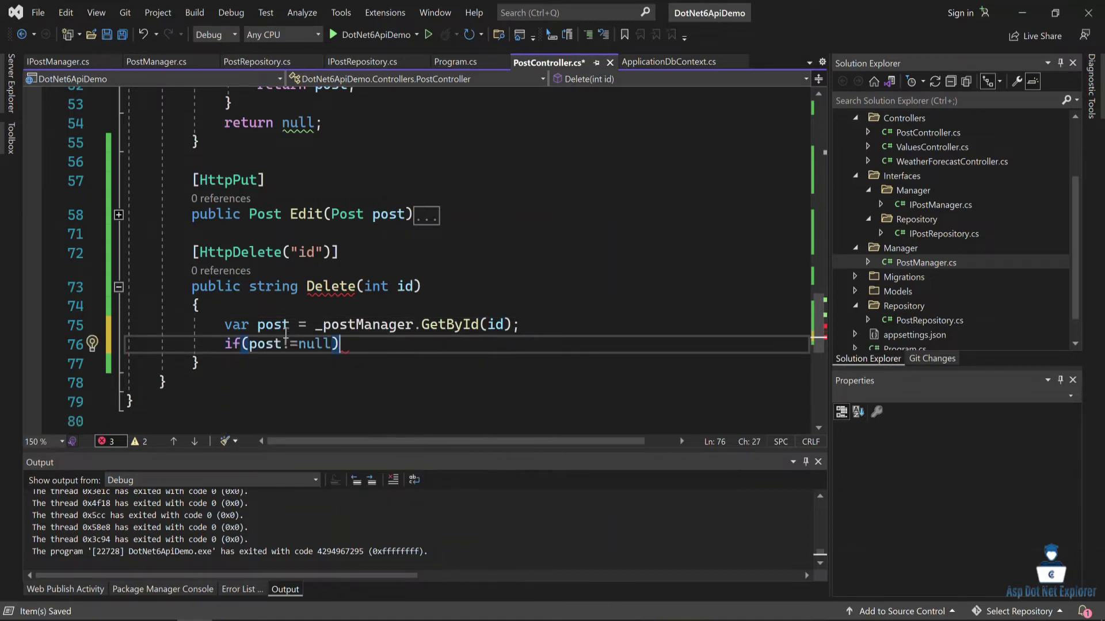
pyautogui.press('Return')
pyautogui.write('{')
pyautogui.press('Return')
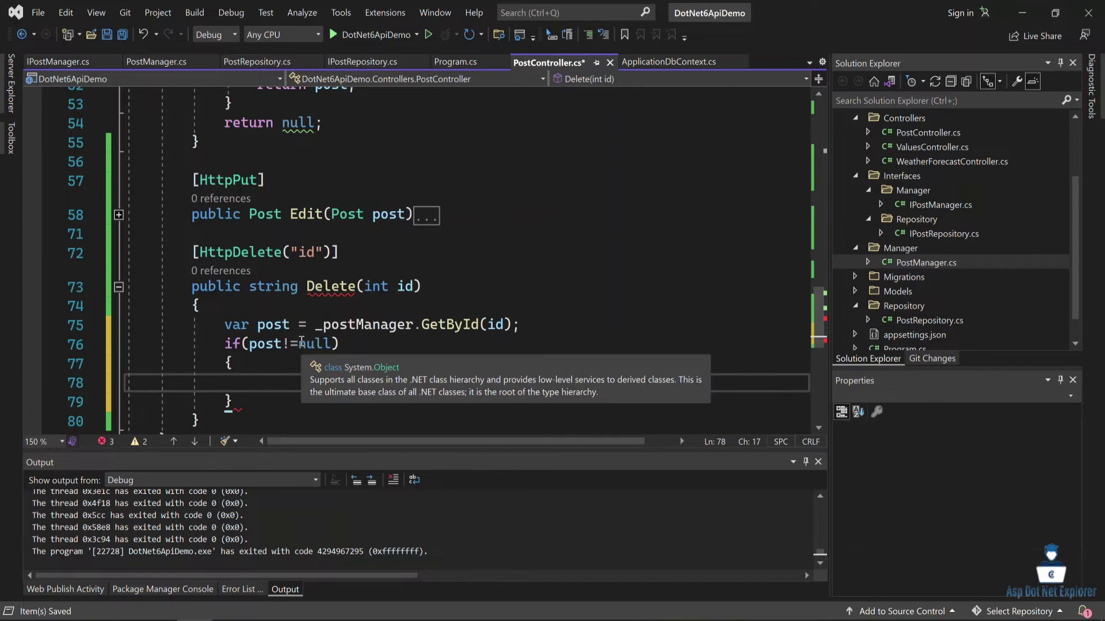
pyautogui.click(294, 346)
pyautogui.press('BackSpace')
pyautogui.write('=')
pyautogui.click(263, 387)
pyautogui.write('return ')
pyautogui.write('d')
pyautogui.press('BackSpace')
pyautogui.write('"Data not don')
pyautogui.press('BackSpace')
pyautogui.press('BackSpace')
pyautogui.press('BackSpace')
pyautogui.write('found')
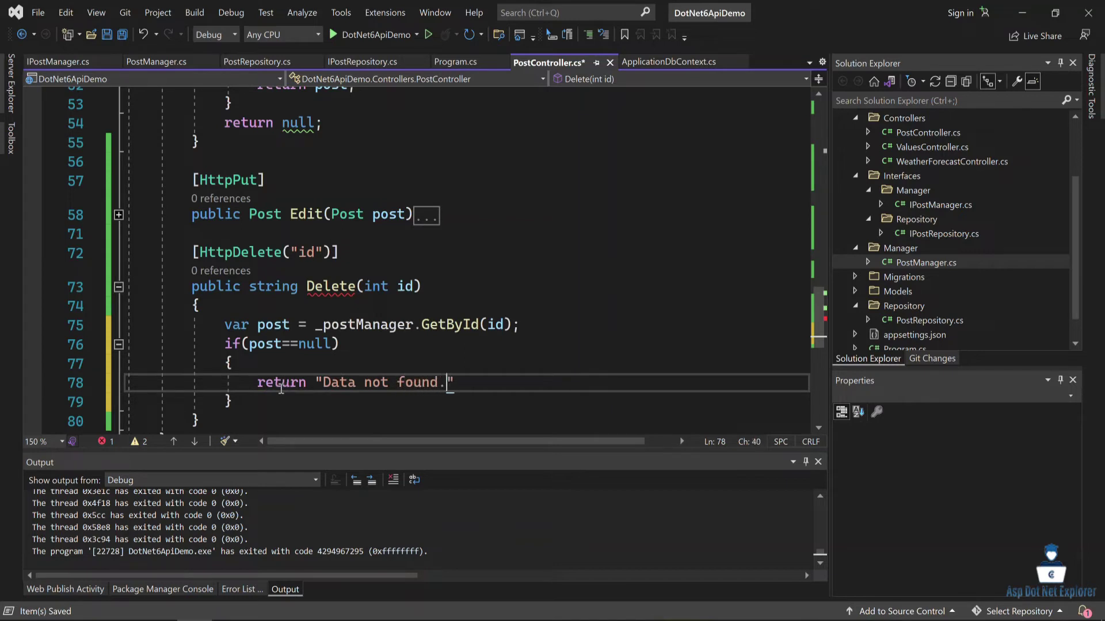
pyautogui.write('.')
pyautogui.press('End')
pyautogui.write(';')
# Add bool isDelete = _postManager.Delete(post); below the null check.
pyautogui.hotkey('ctrl', 's')
pyautogui.scroll(-2, 317, 333)
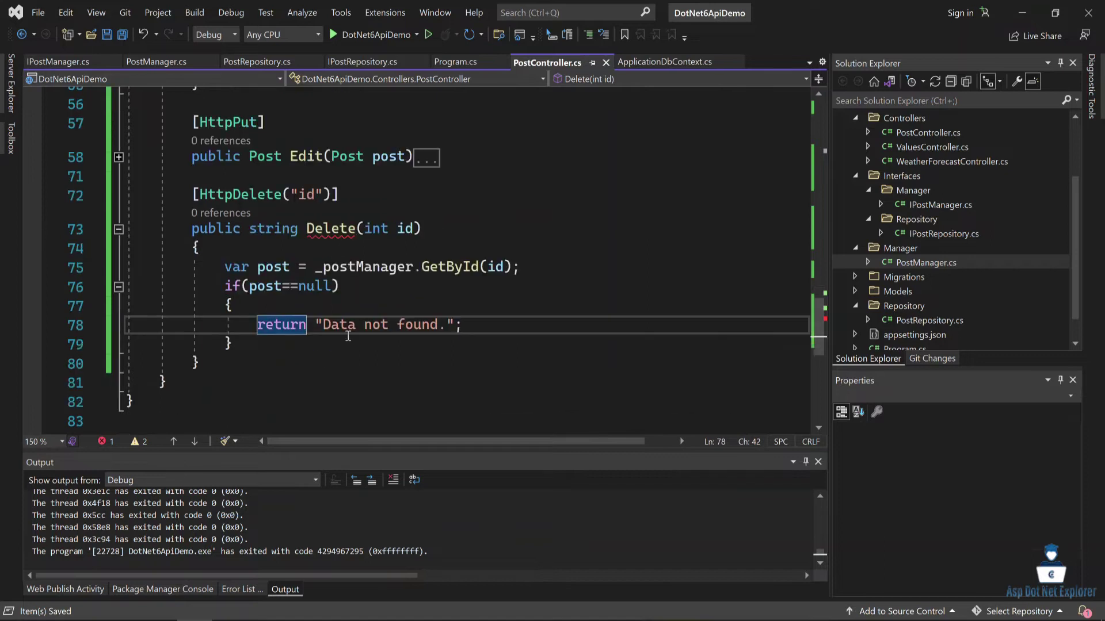
pyautogui.click(256, 290)
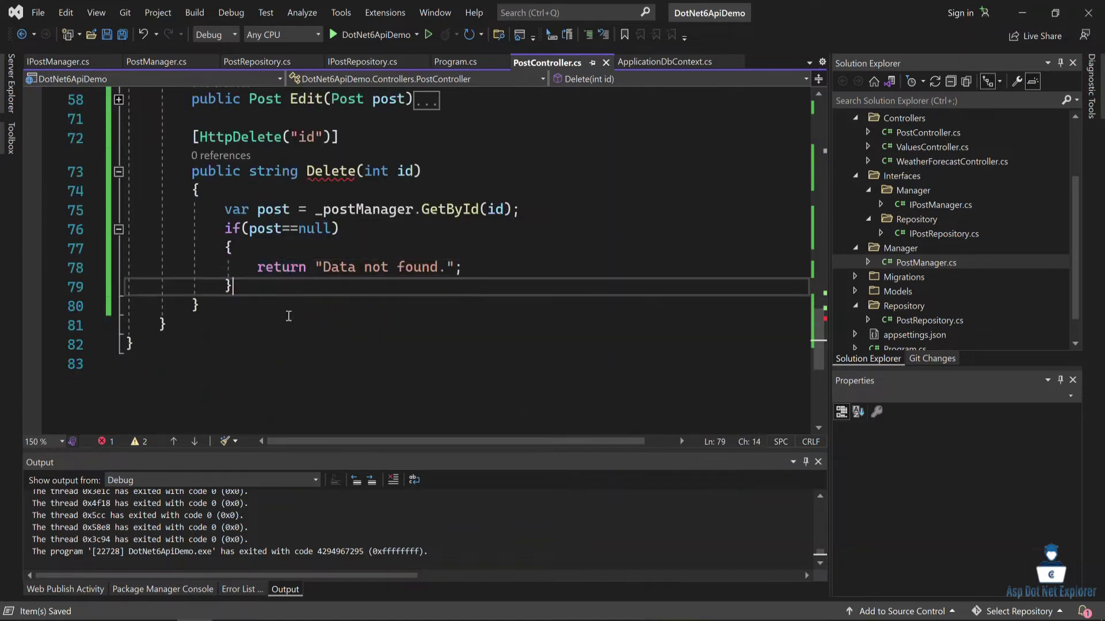
pyautogui.press('Return')
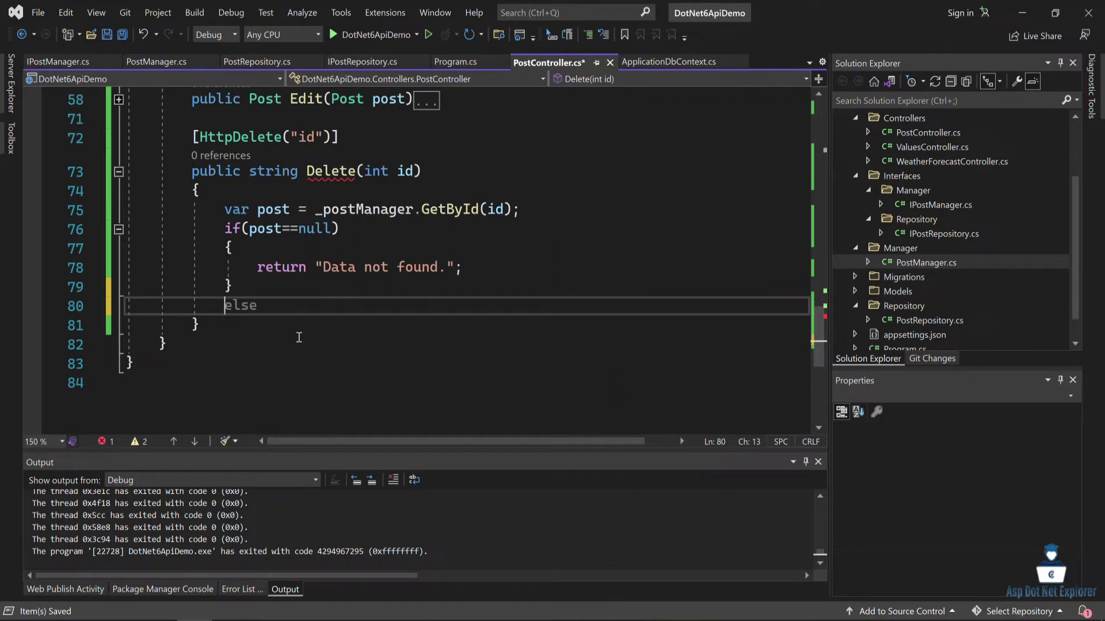
pyautogui.write('bool isDelete')
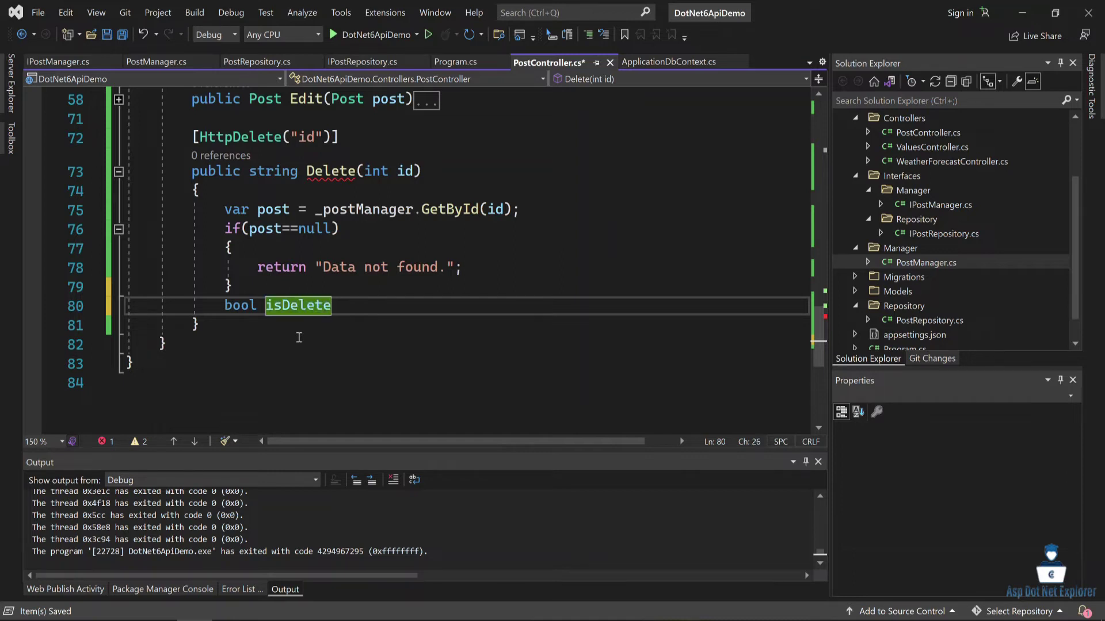
pyautogui.write('=')
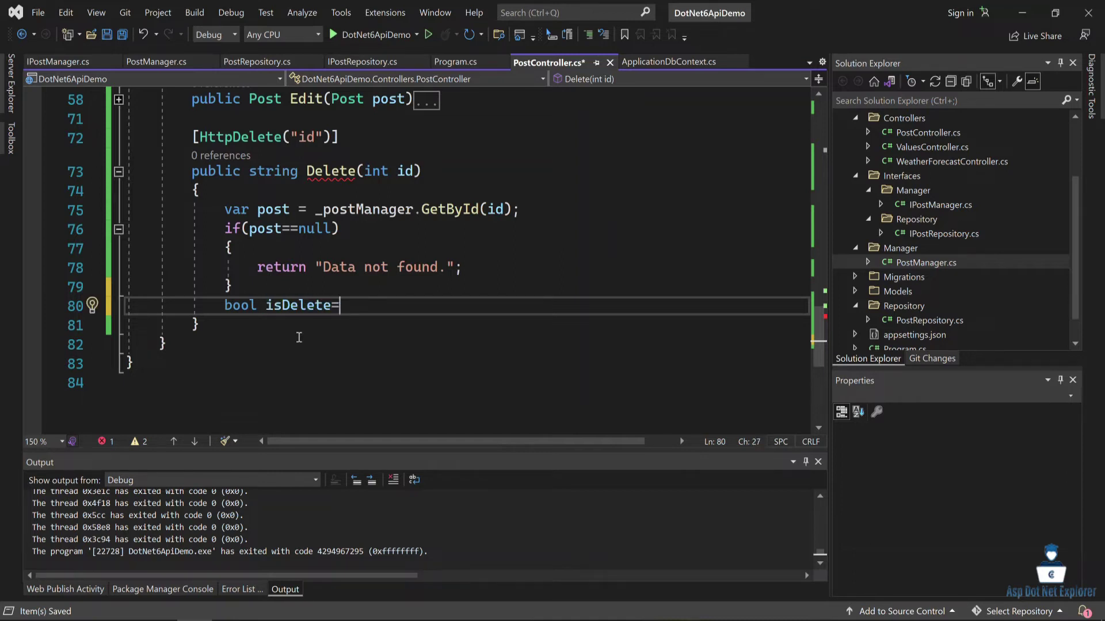
pyautogui.write('_pos')
pyautogui.press('Tab')
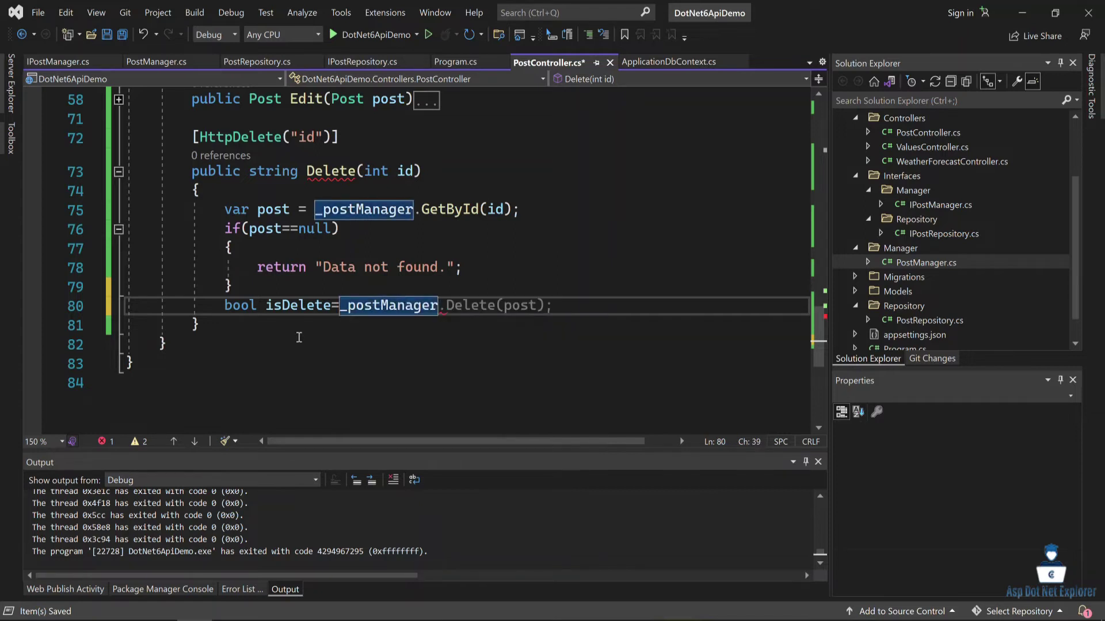
pyautogui.press('Tab')
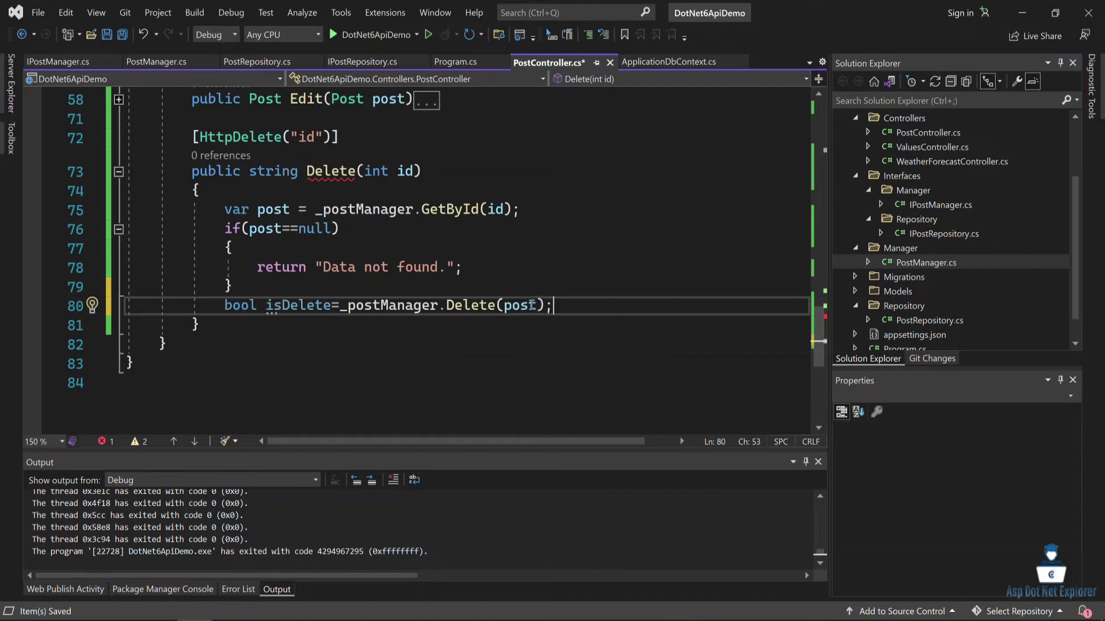
pyautogui.press('Return')
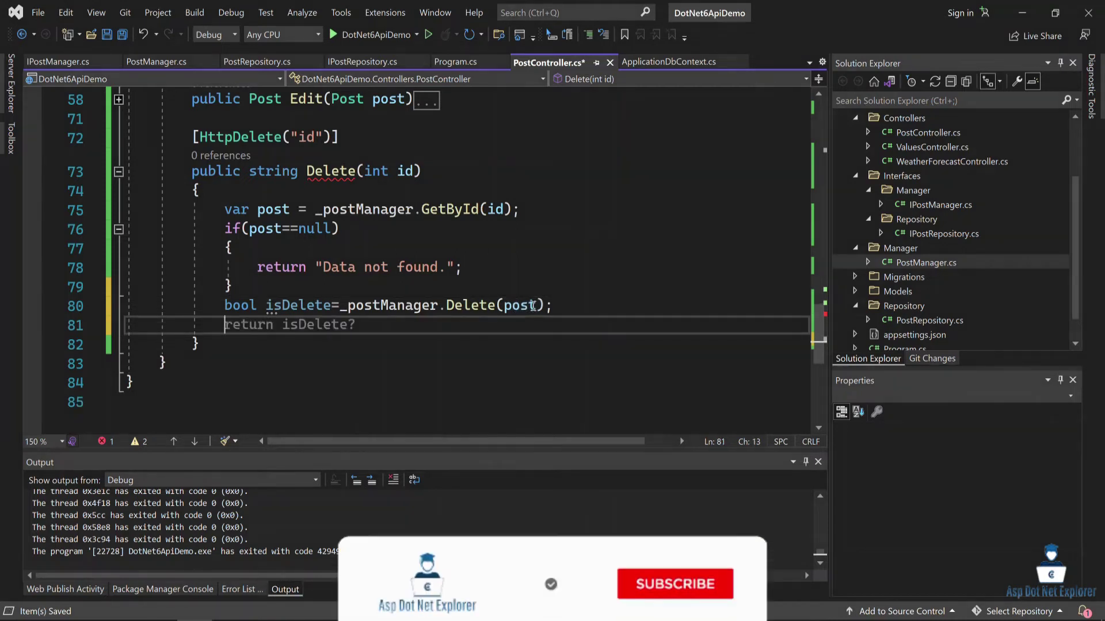
pyautogui.write('if')
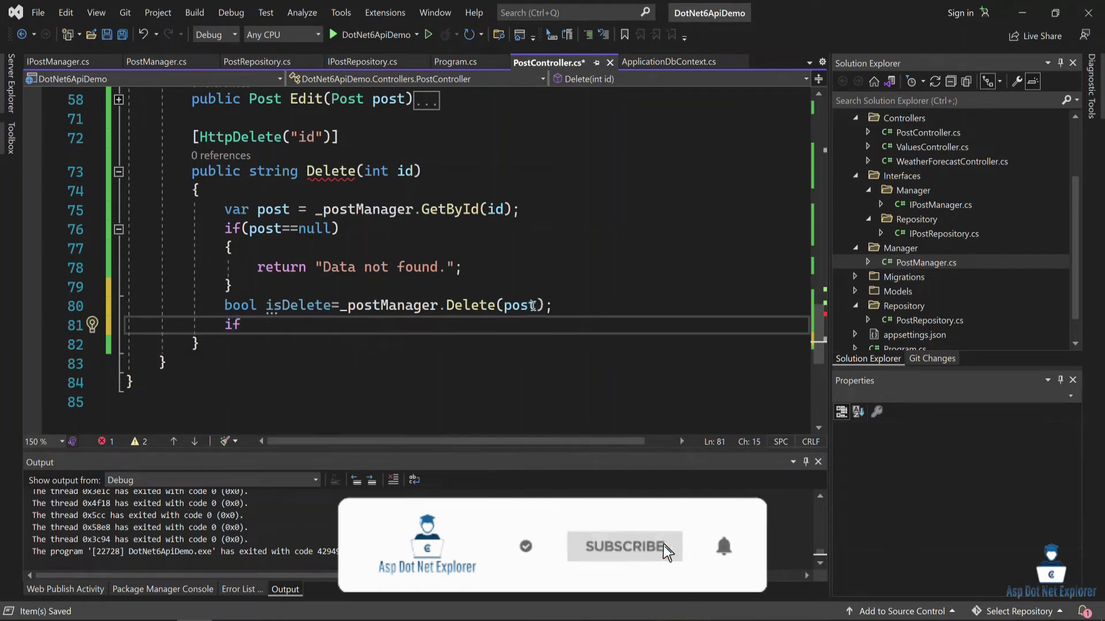
pyautogui.write('(is')
# Return "Post has been deleted." when isDelete is true, else "Post delete failed.", then save.
pyautogui.press('Tab')
pyautogui.write(')')
pyautogui.press('Return')
pyautogui.write('{')
pyautogui.press('Return')
pyautogui.write('ret')
pyautogui.press('Tab')
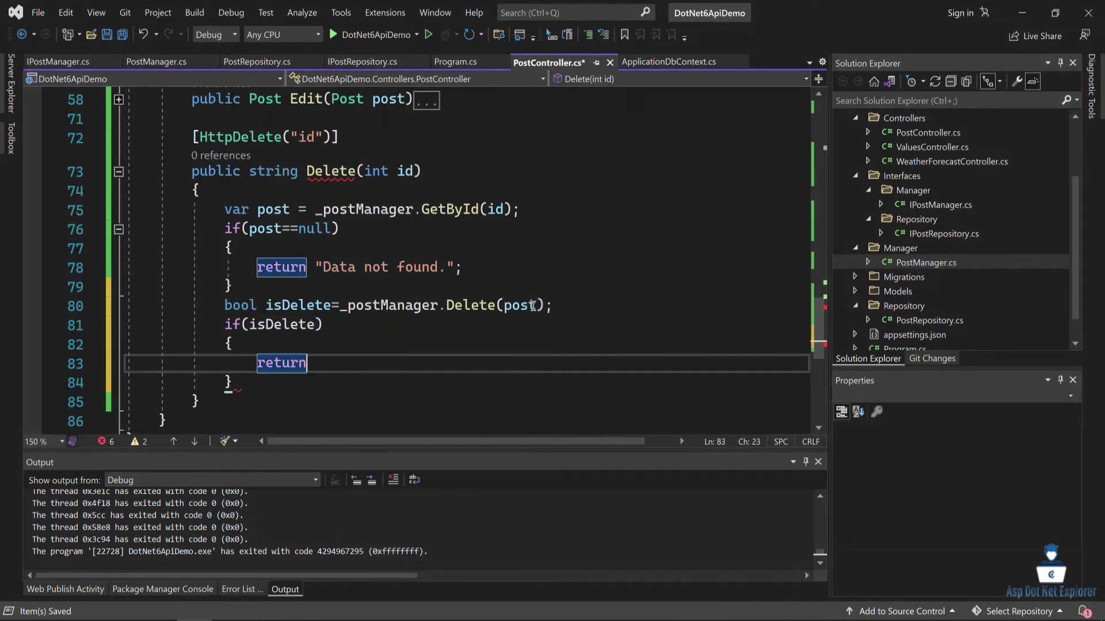
pyautogui.write('"')
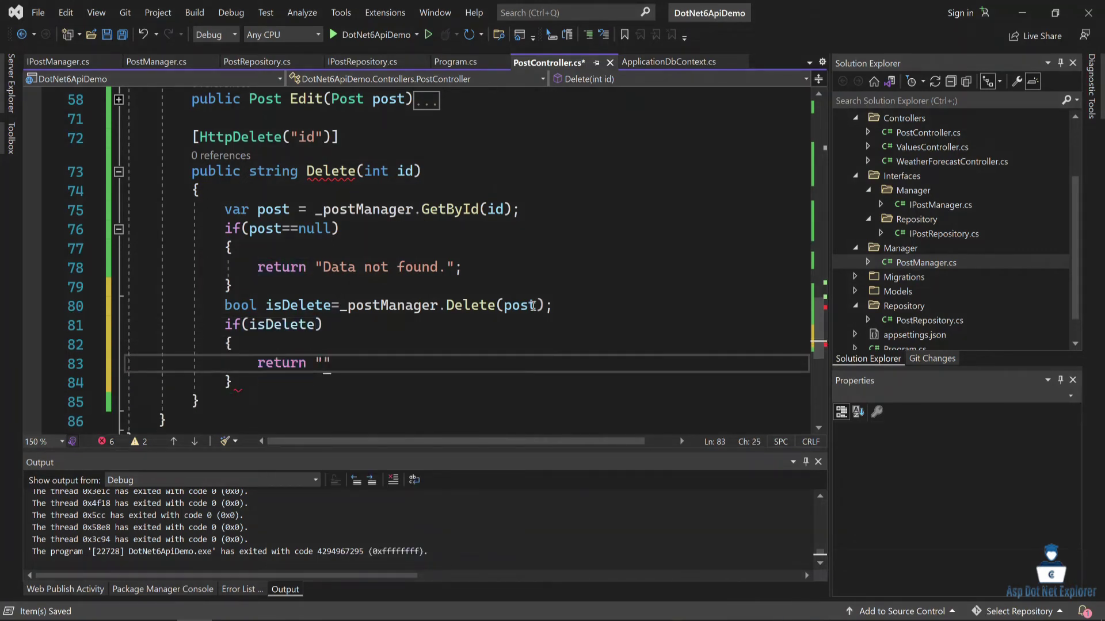
pyautogui.write('Post has been deleted.')
pyautogui.press('Right')
pyautogui.write(';')
pyautogui.press('Down')
pyautogui.press('Return')
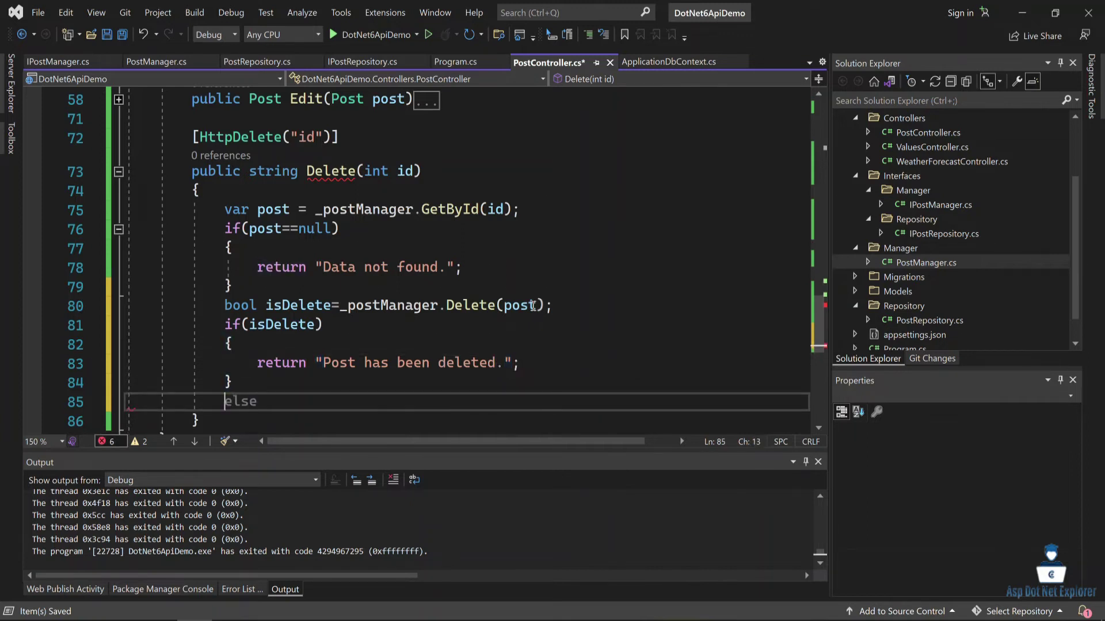
pyautogui.write('return ')
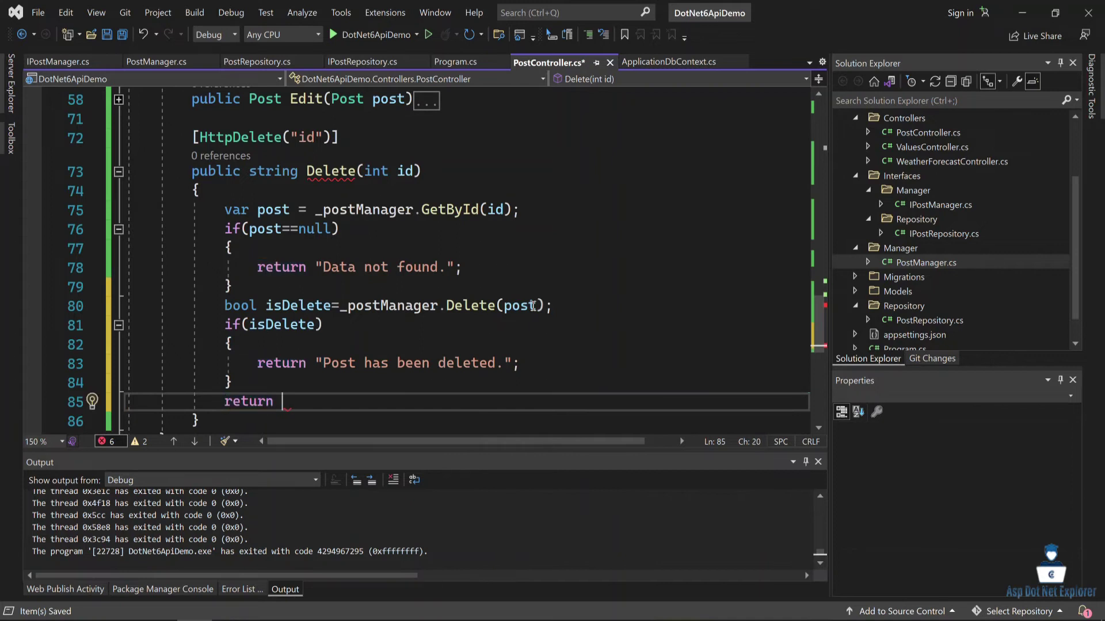
pyautogui.write('"Post delete')
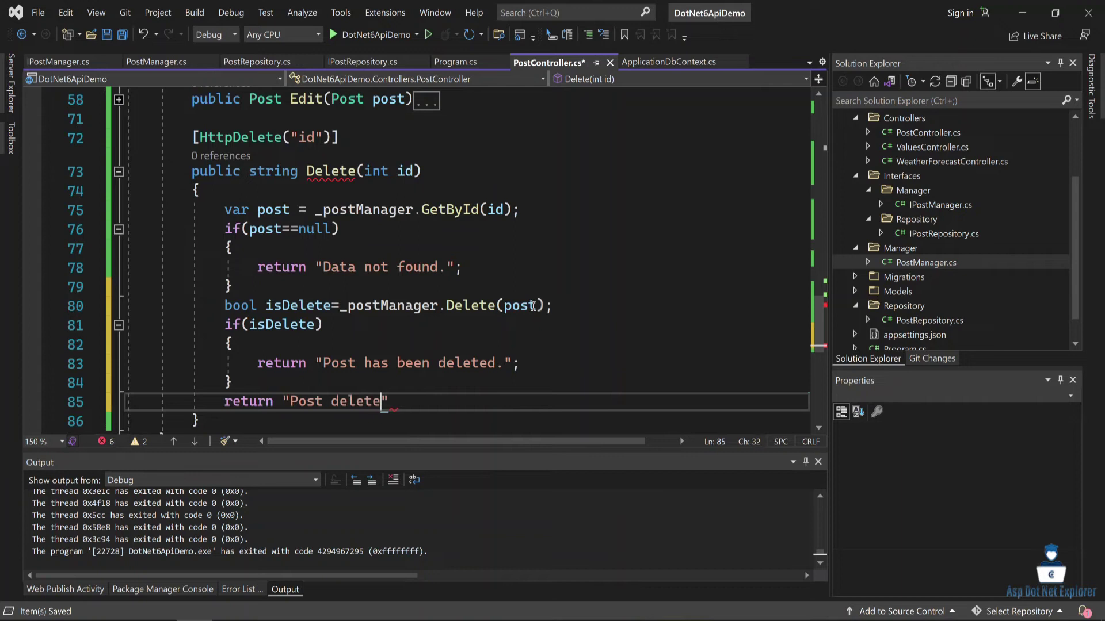
pyautogui.write('failed.";')
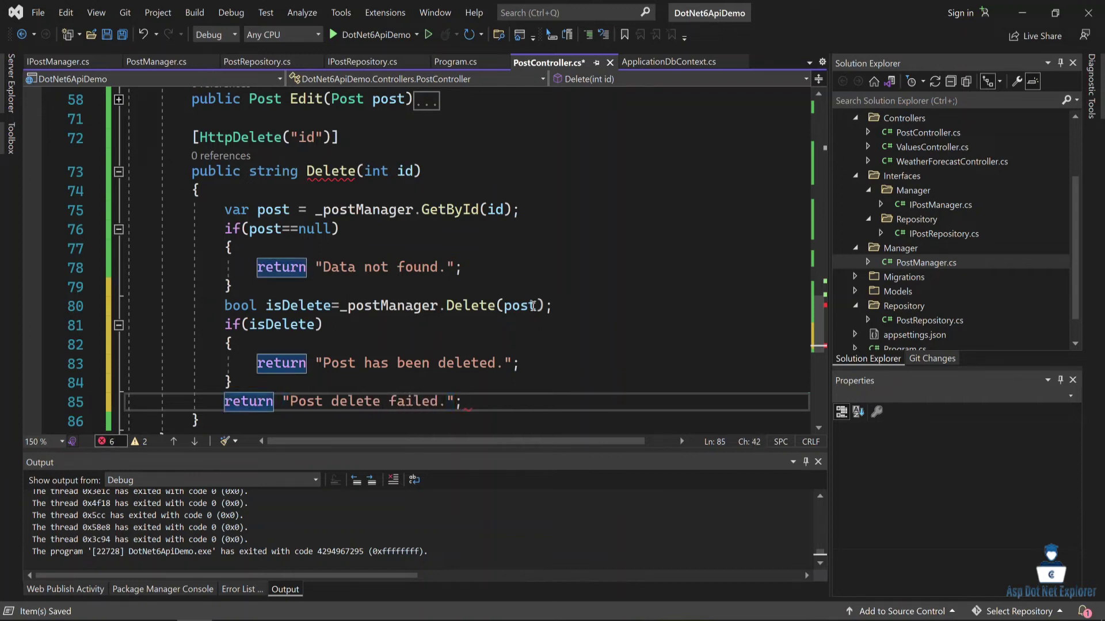
pyautogui.hotkey('ctrl', 's')
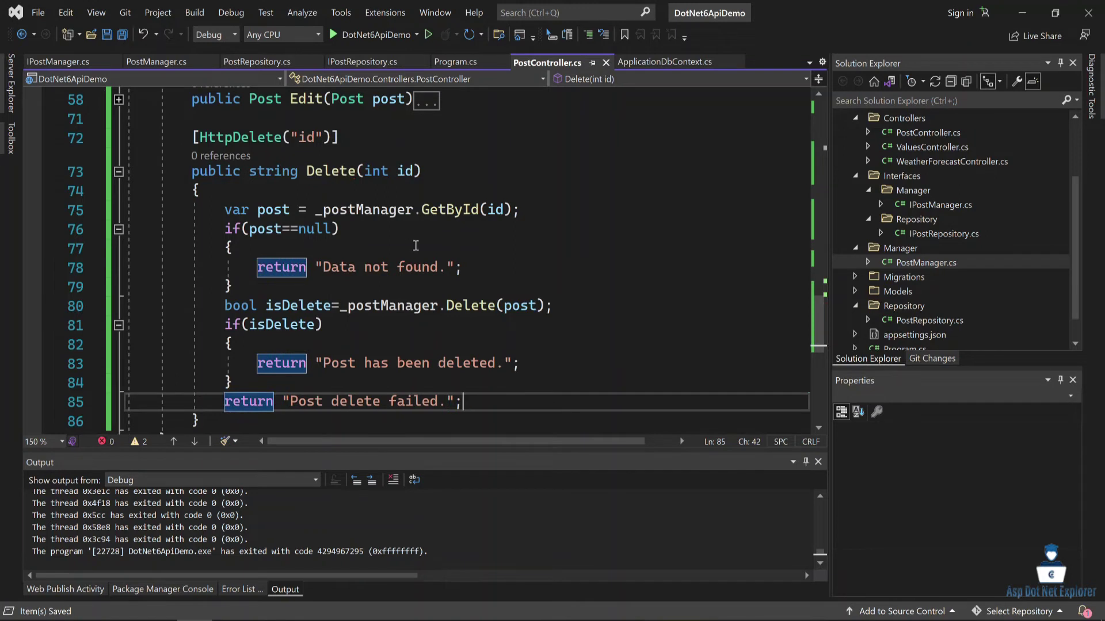
pyautogui.scroll(-1, 421, 247)
pyautogui.scroll(2, 463, 244)
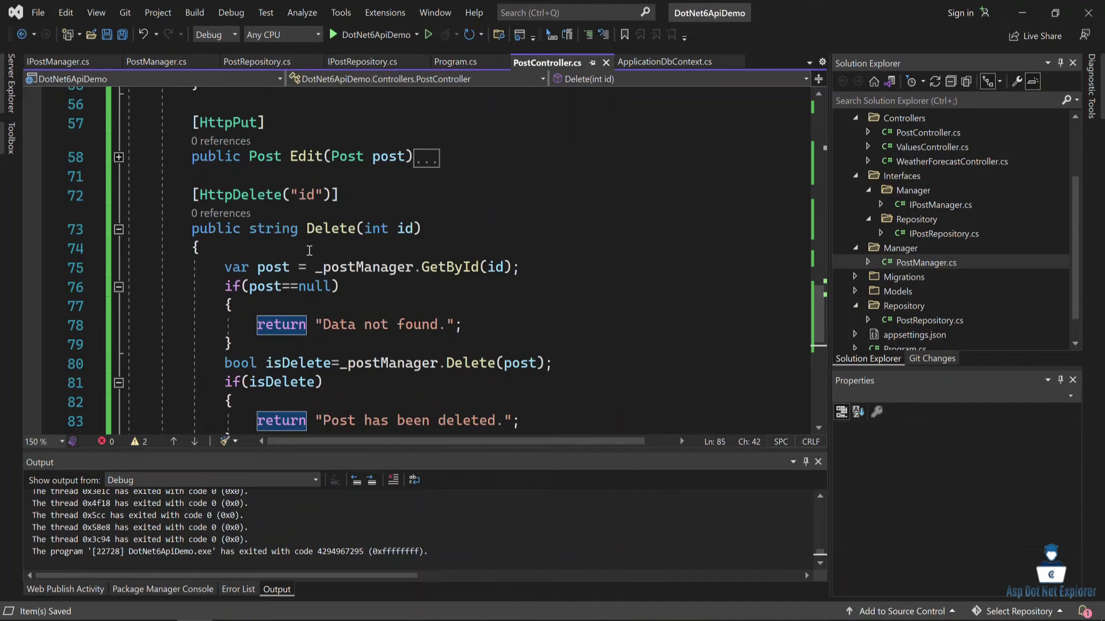
pyautogui.moveTo(376, 35)
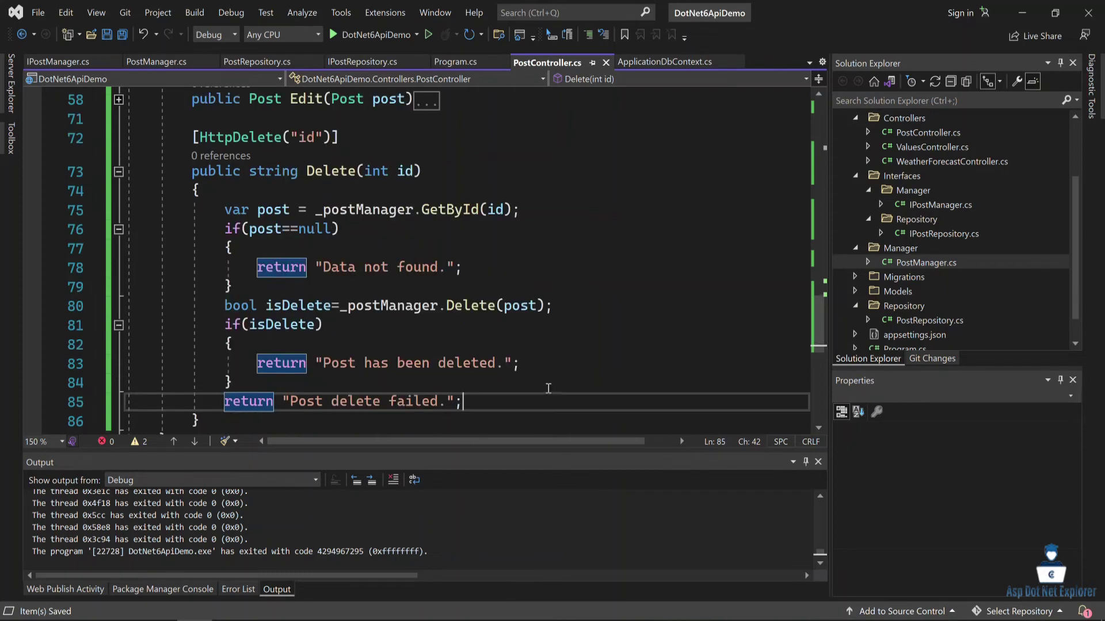
pyautogui.scroll(1, 444, 131)
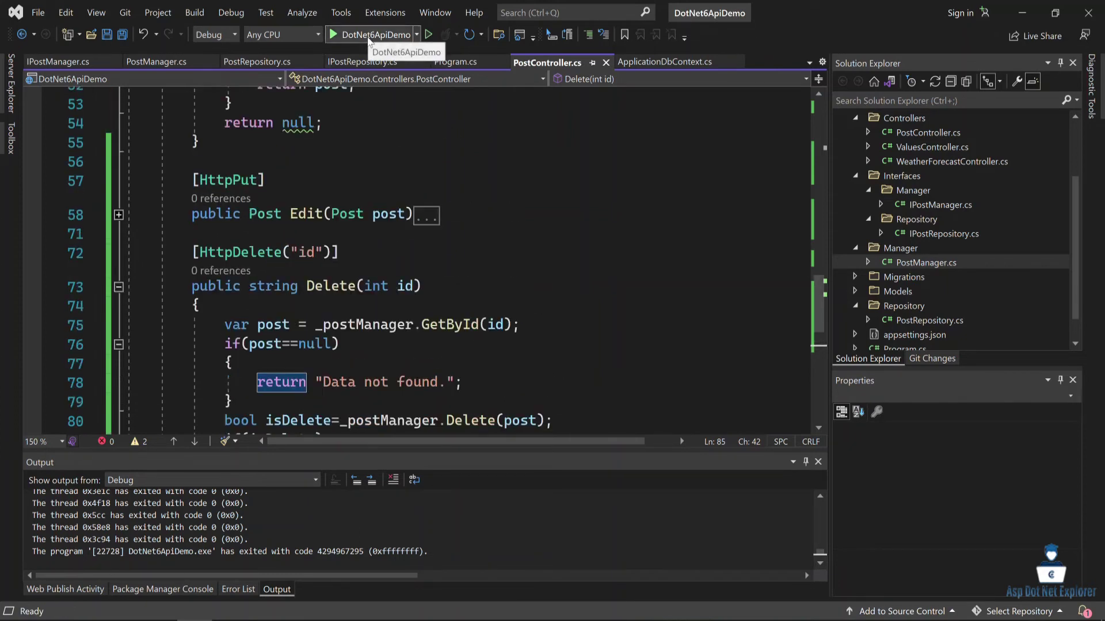
# Build and launch the DotNet6ApiDemo project from the green run button.
pyautogui.click(371, 36)
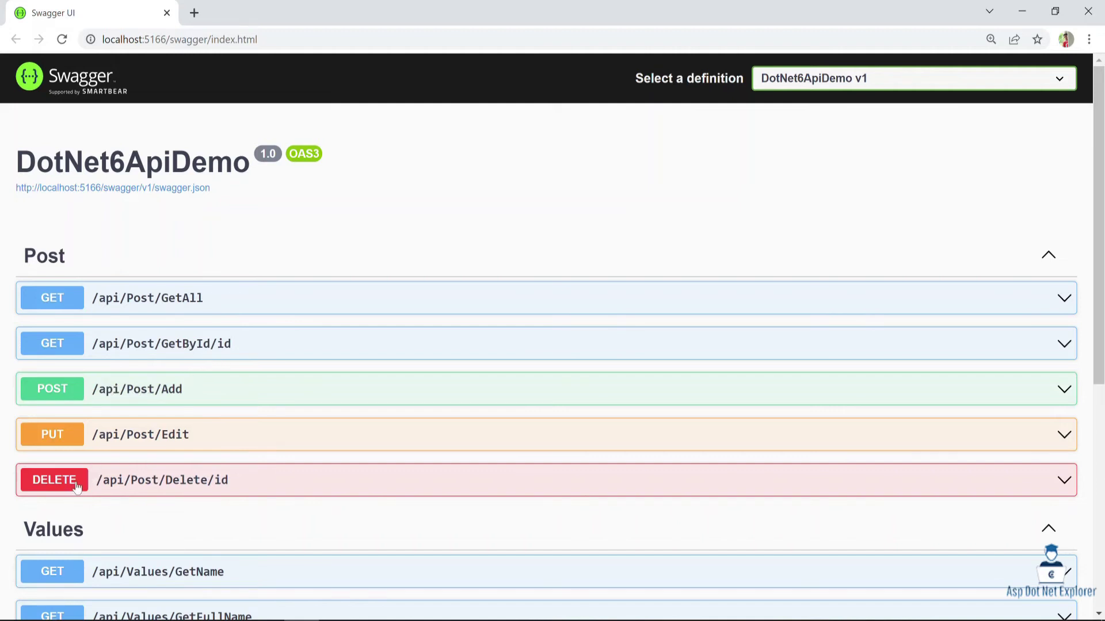
# Execute DELETE /api/Post/Delete/id with id 1 and highlight the "Post has been deleted." reply.
pyautogui.click(185, 484)
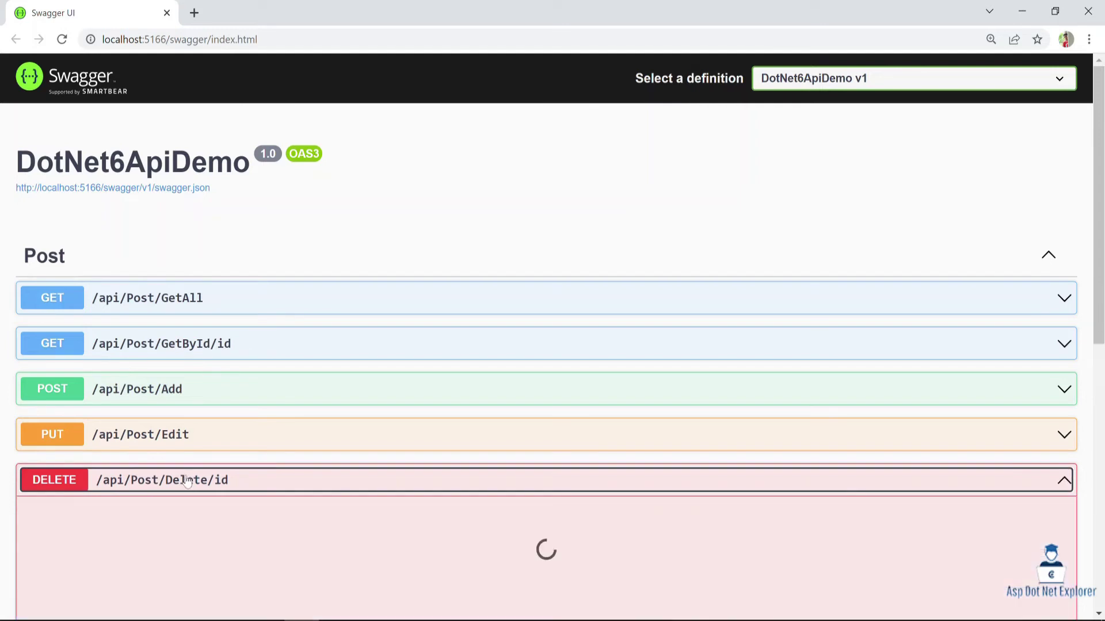
pyautogui.scroll(-3, 225, 471)
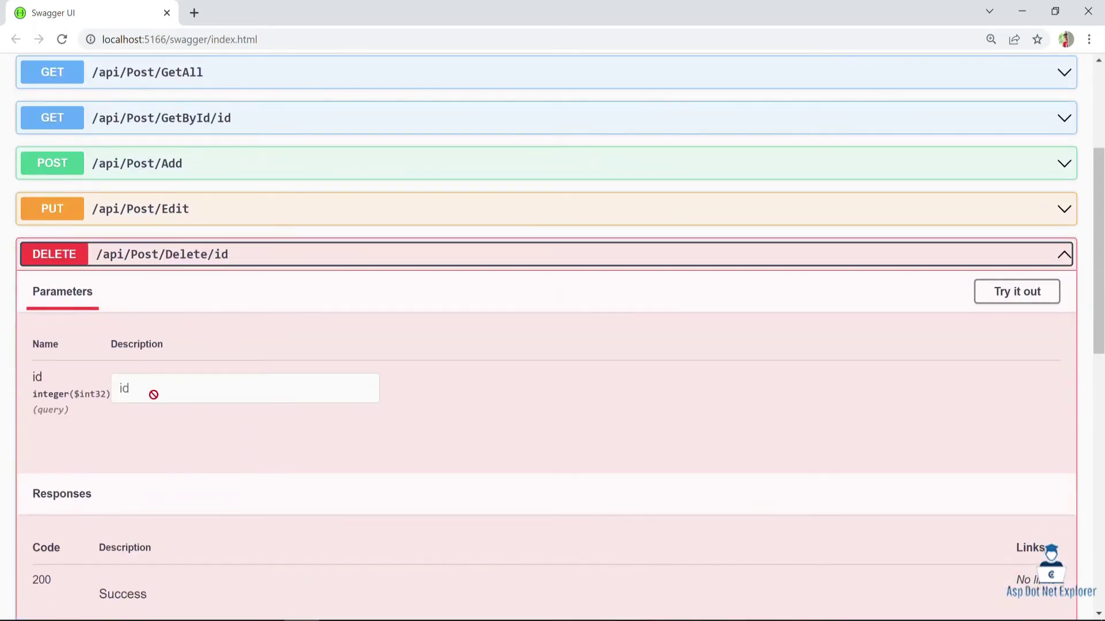
pyautogui.click(1010, 293)
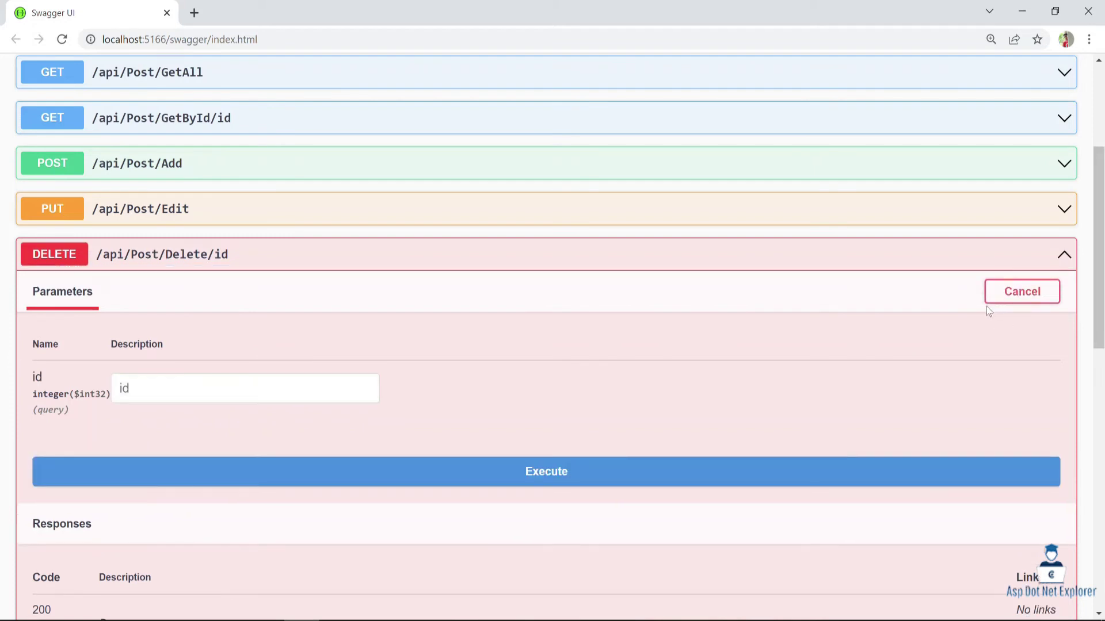
pyautogui.click(237, 387)
pyautogui.write('1')
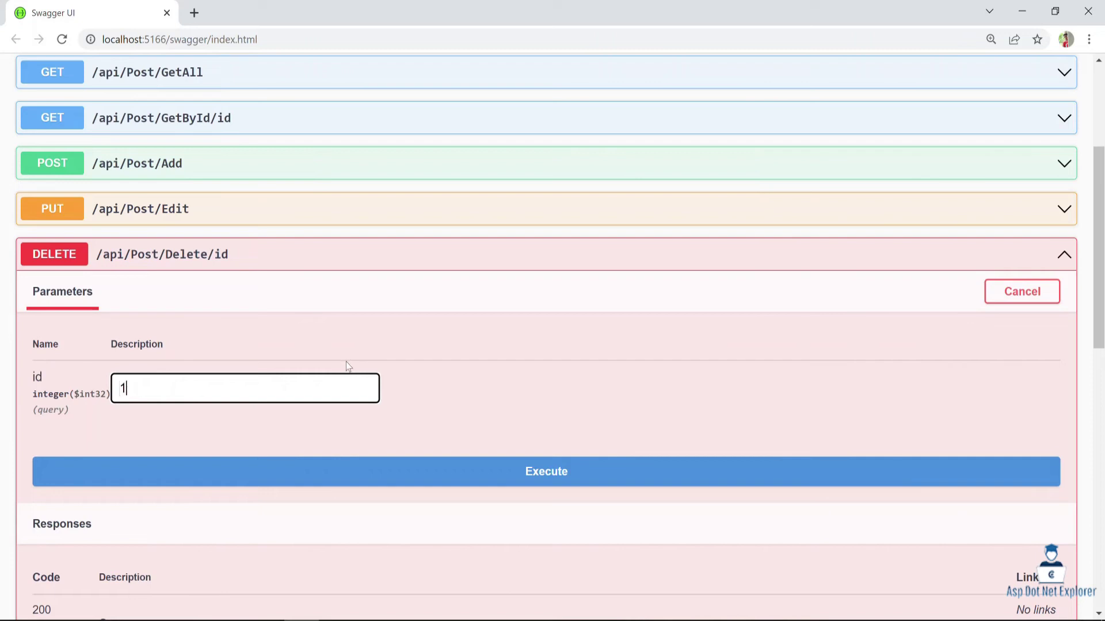
pyautogui.scroll(-3, 360, 370)
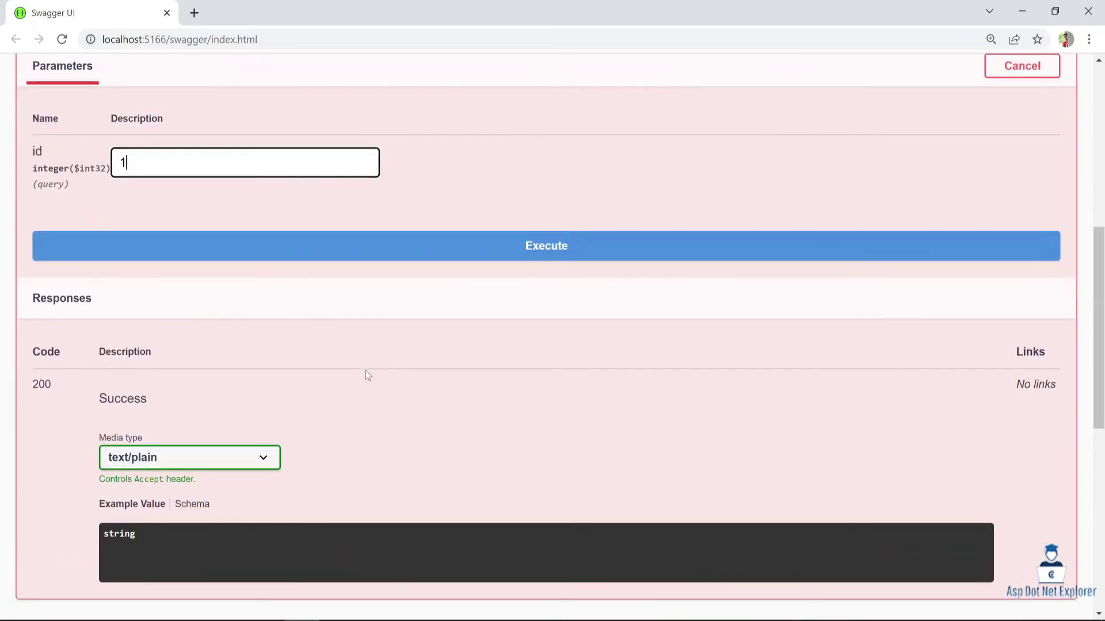
pyautogui.click(536, 249)
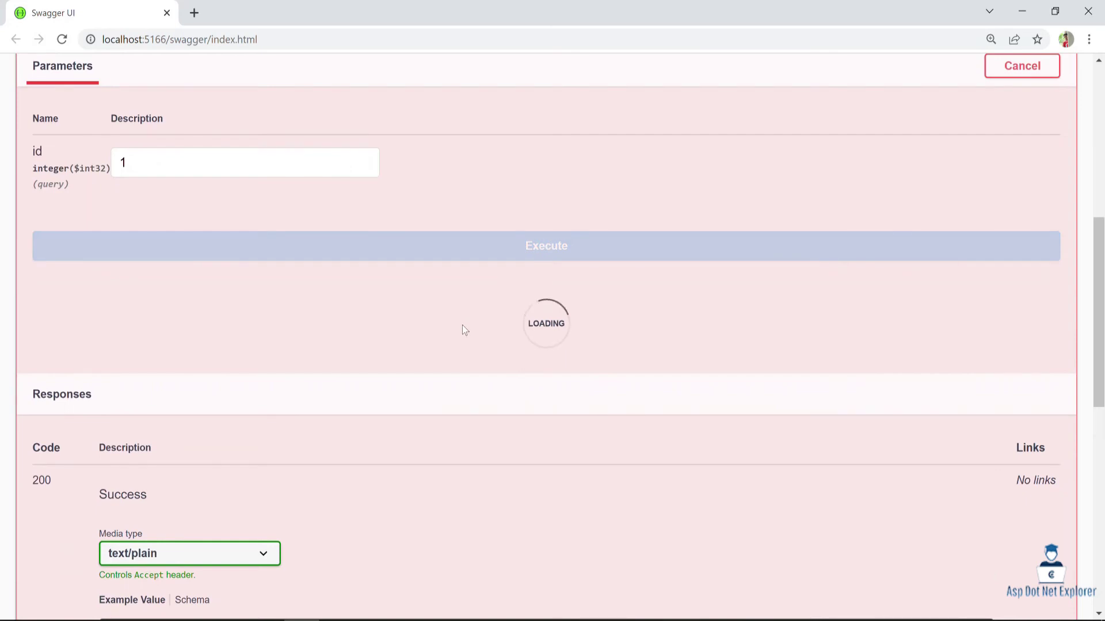
pyautogui.scroll(-1, 445, 327)
pyautogui.scroll(-1, 442, 326)
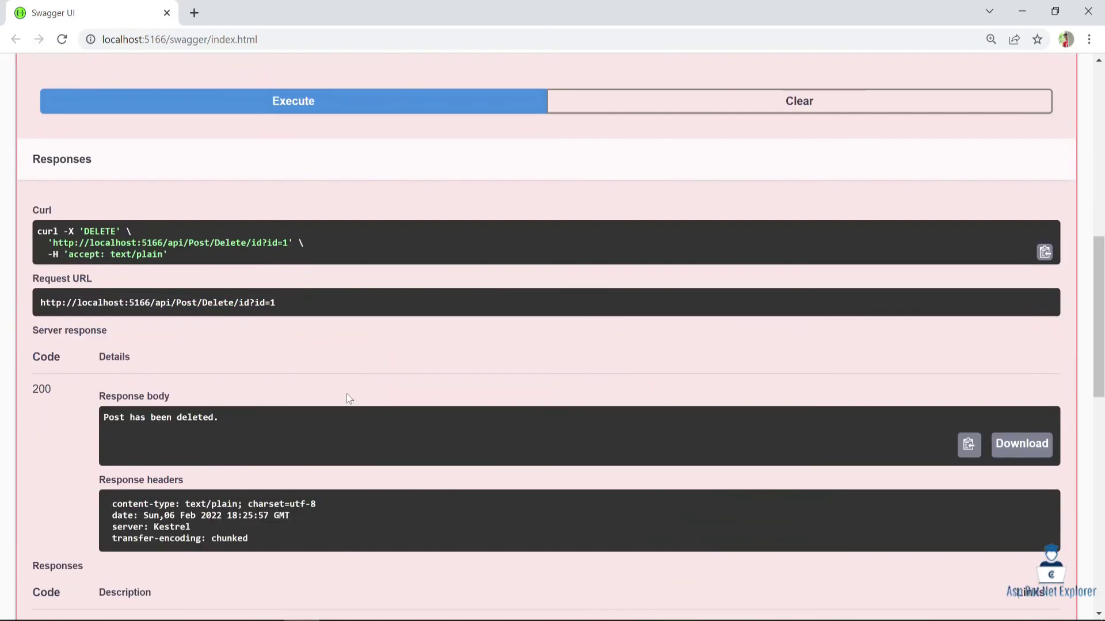
pyautogui.moveTo(229, 416); pyautogui.dragTo(115, 432)
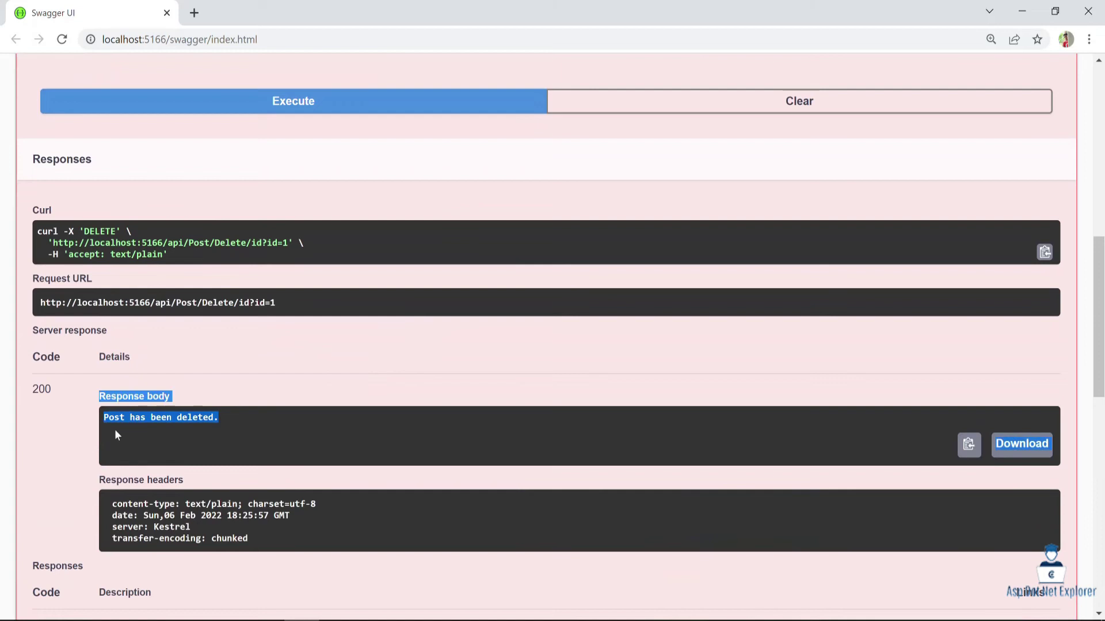
pyautogui.scroll(1, 339, 429)
pyautogui.scroll(4, 402, 423)
pyautogui.scroll(2, 405, 418)
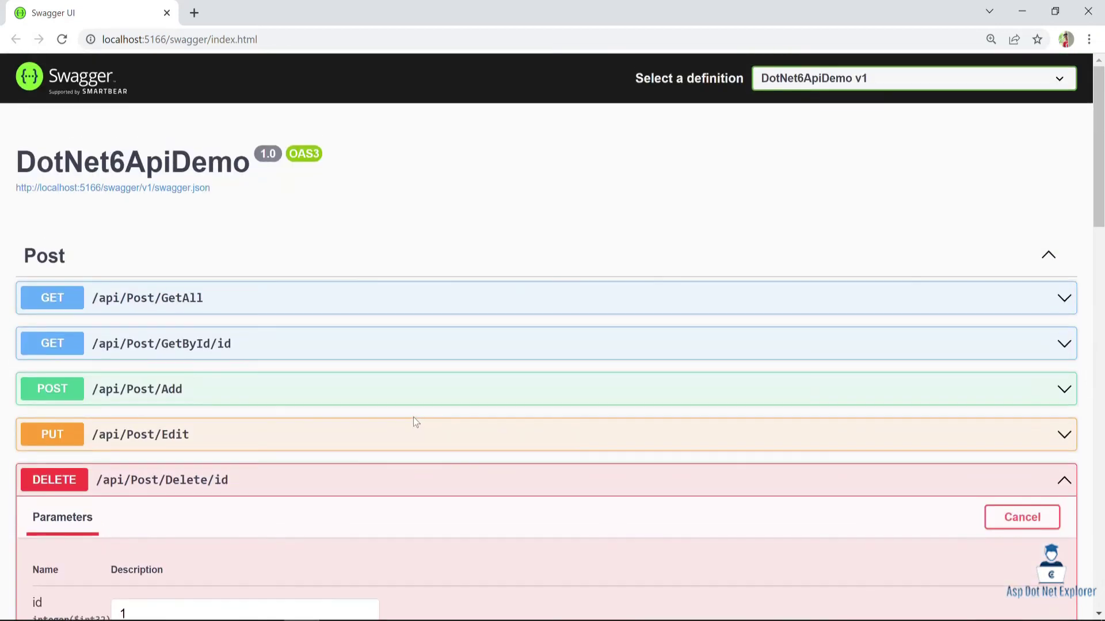
# Execute GET /api/Post/GetAll and highlight the returned posts 3, 4 and 5.
pyautogui.click(190, 301)
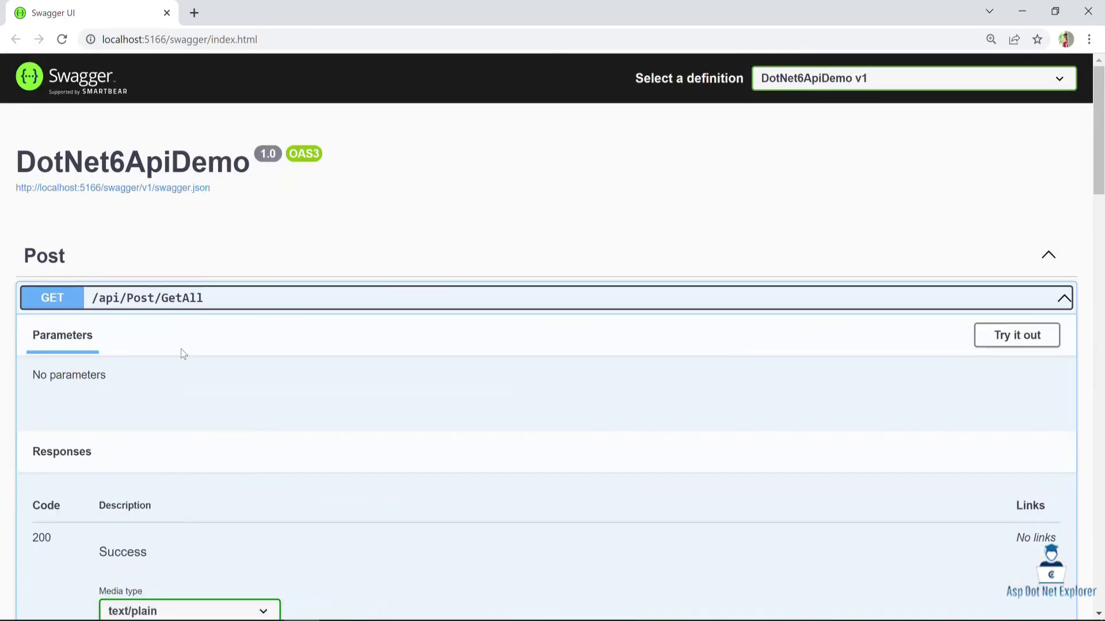
pyautogui.scroll(-2, 200, 355)
pyautogui.scroll(-1, 207, 352)
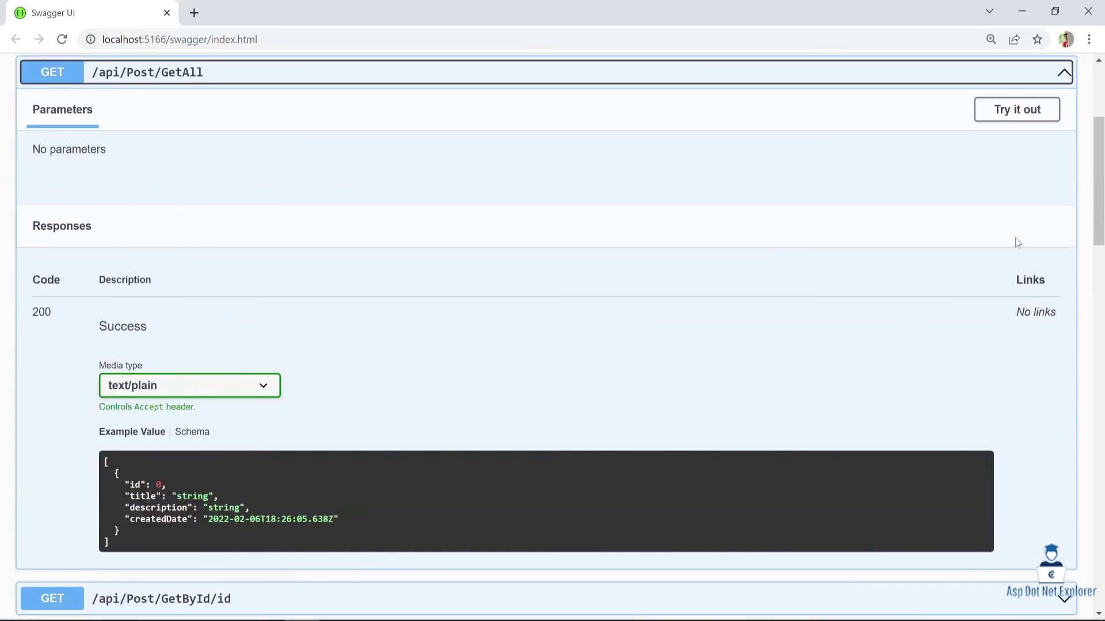
pyautogui.click(1023, 118)
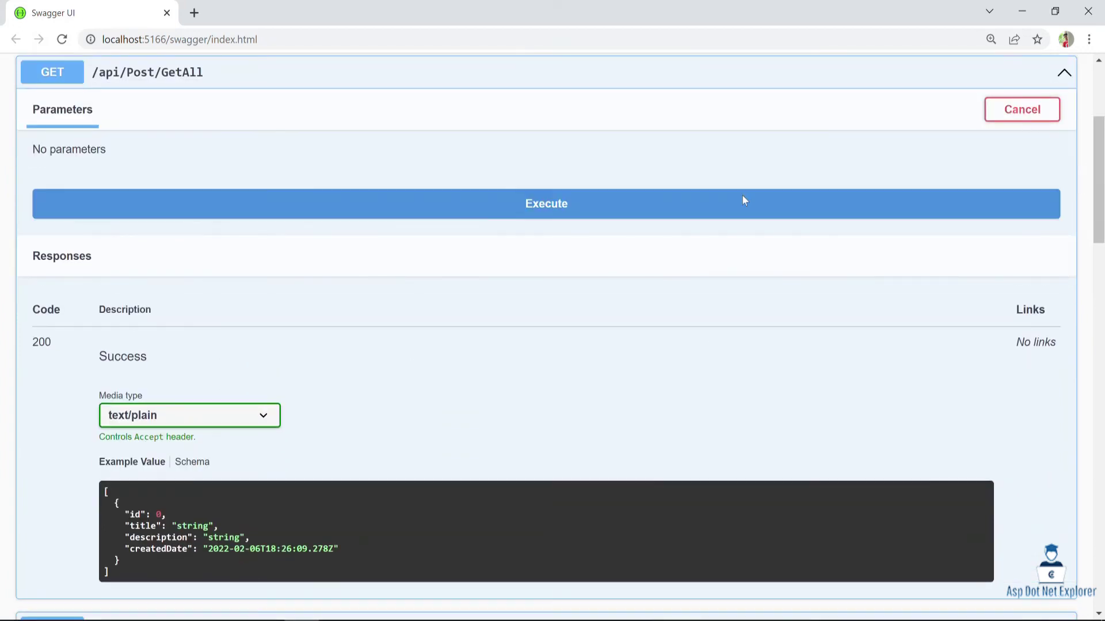
pyautogui.click(460, 215)
pyautogui.scroll(-3, 428, 344)
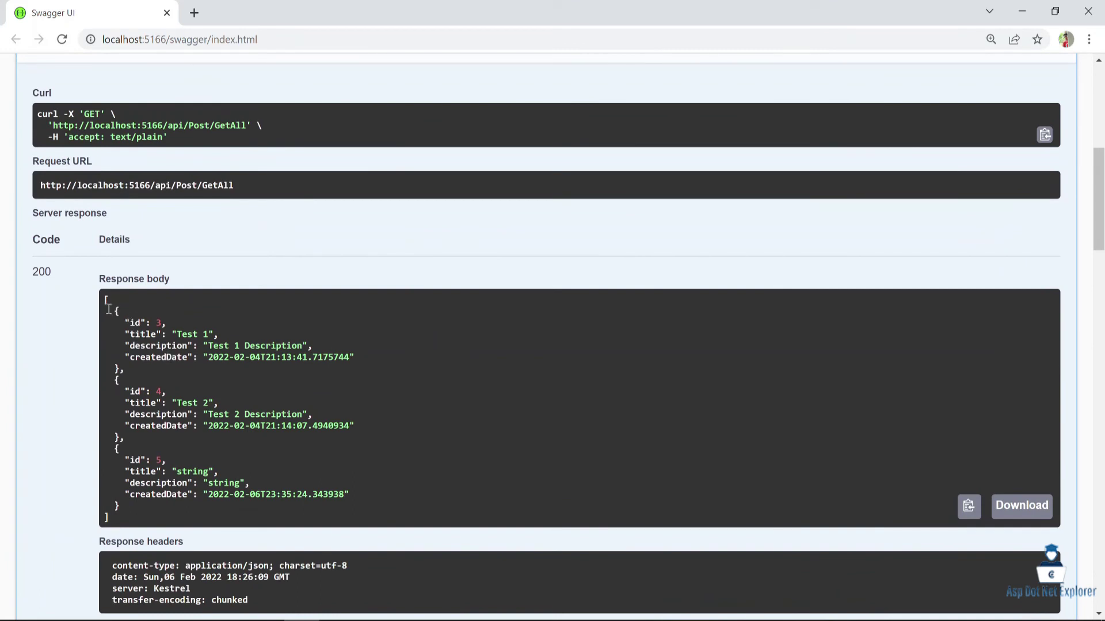
pyautogui.moveTo(112, 312); pyautogui.dragTo(126, 508)
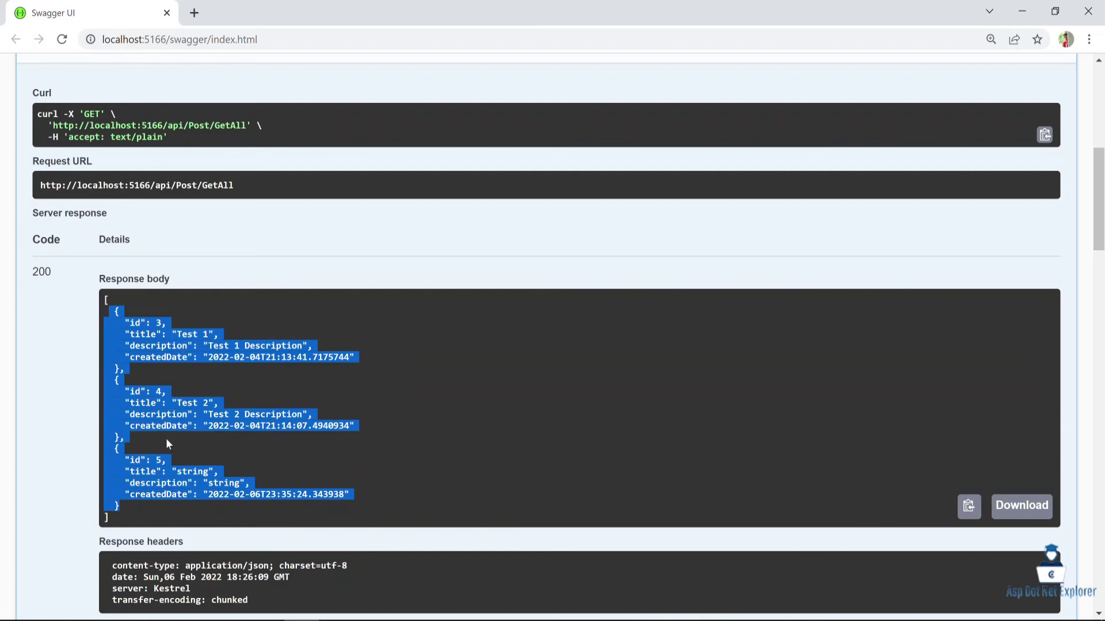
pyautogui.scroll(-1, 166, 447)
pyautogui.scroll(-2, 197, 448)
pyautogui.scroll(-3, 222, 446)
pyautogui.scroll(-3, 240, 442)
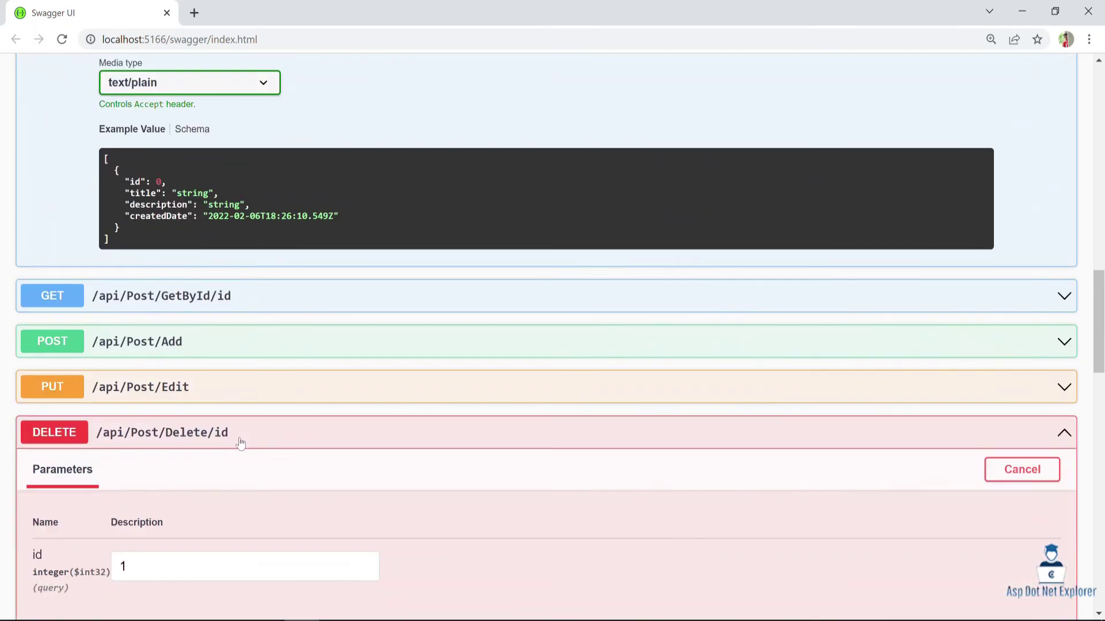
pyautogui.scroll(-2, 241, 443)
# Change the DELETE request's id to 3 and execute it.
pyautogui.click(164, 414)
pyautogui.moveTo(192, 415); pyautogui.dragTo(120, 418)
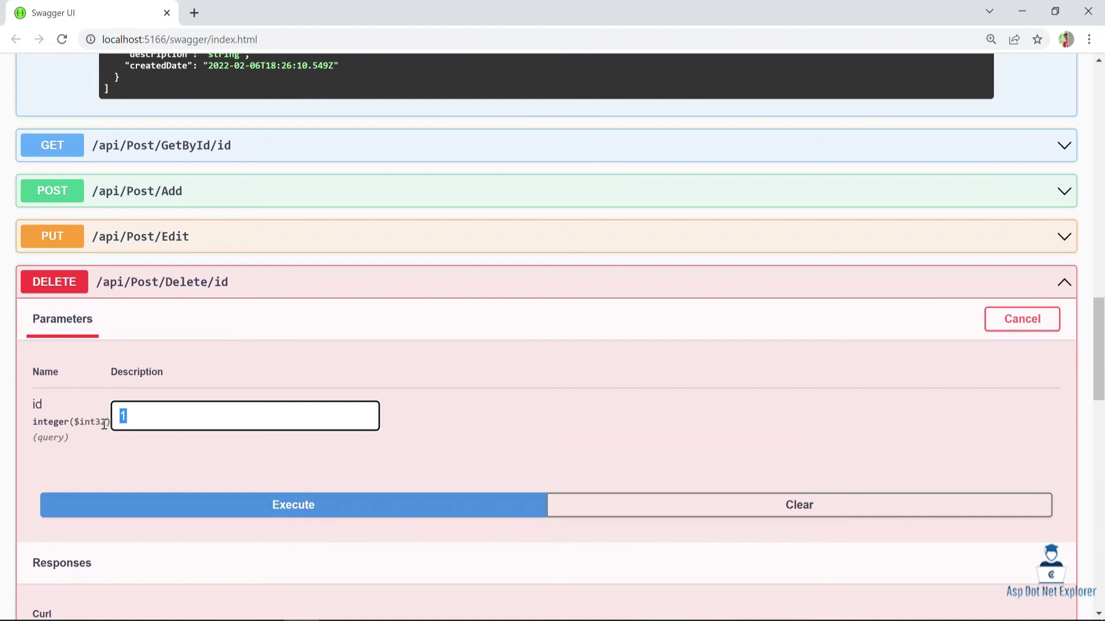
pyautogui.write('3')
pyautogui.scroll(-1, 354, 430)
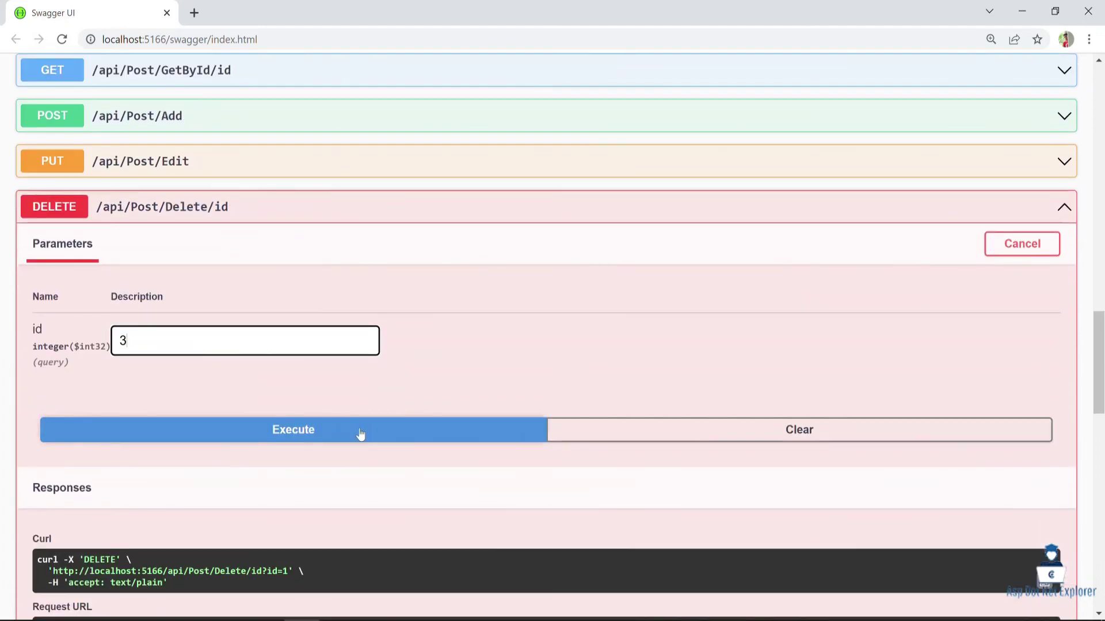
pyautogui.click(301, 439)
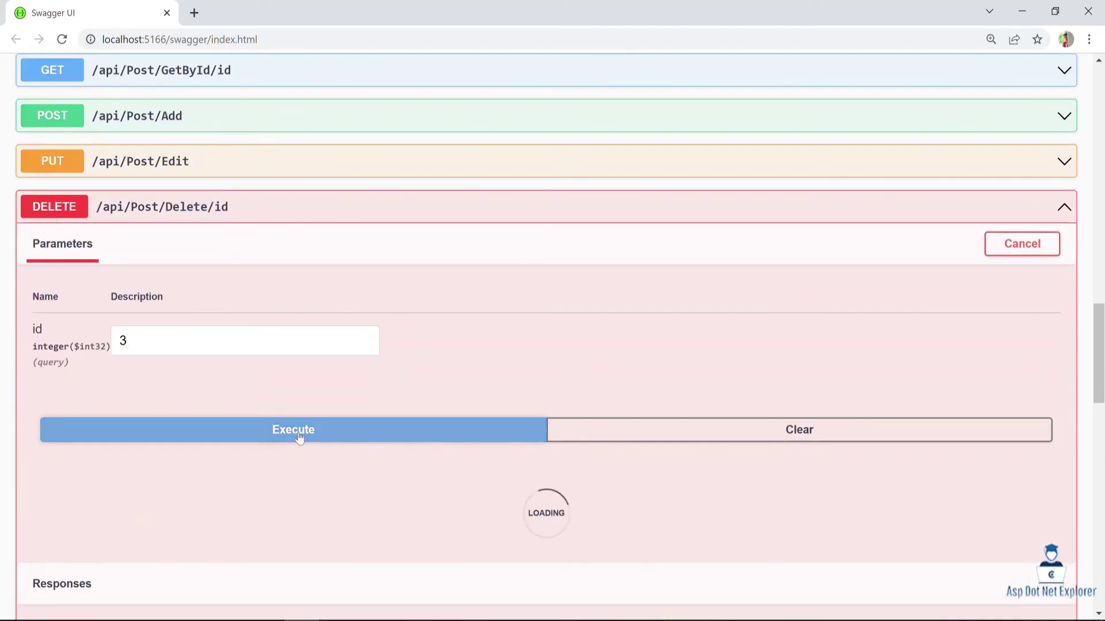
pyautogui.scroll(-3, 361, 448)
pyautogui.scroll(-2, 220, 457)
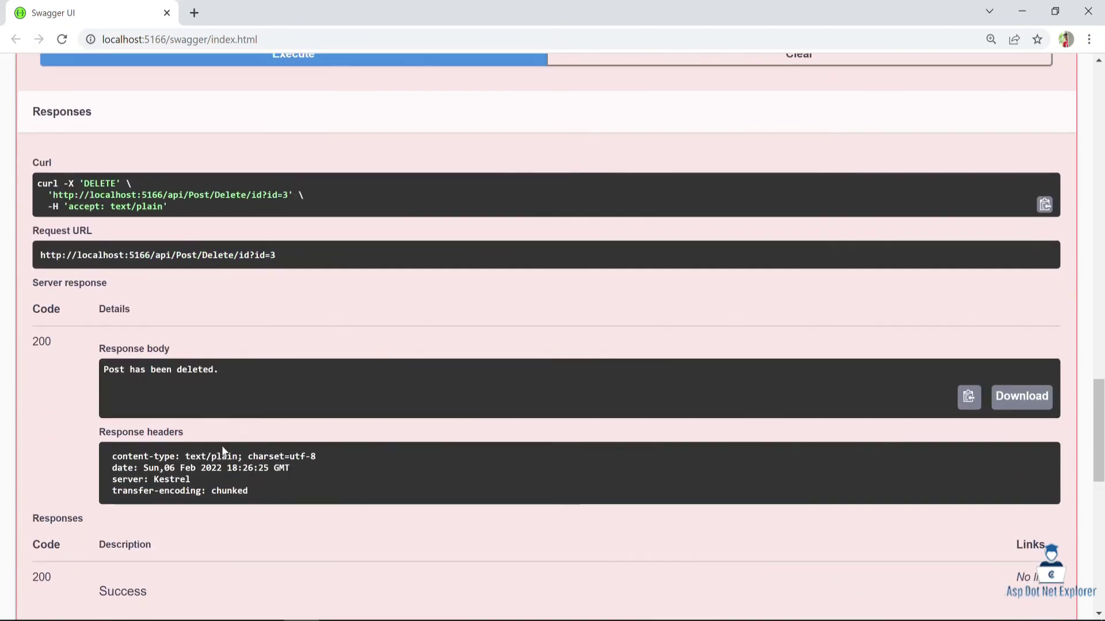
pyautogui.moveTo(204, 370); pyautogui.dragTo(99, 348)
pyautogui.scroll(4, 290, 400)
pyautogui.scroll(10, 290, 400)
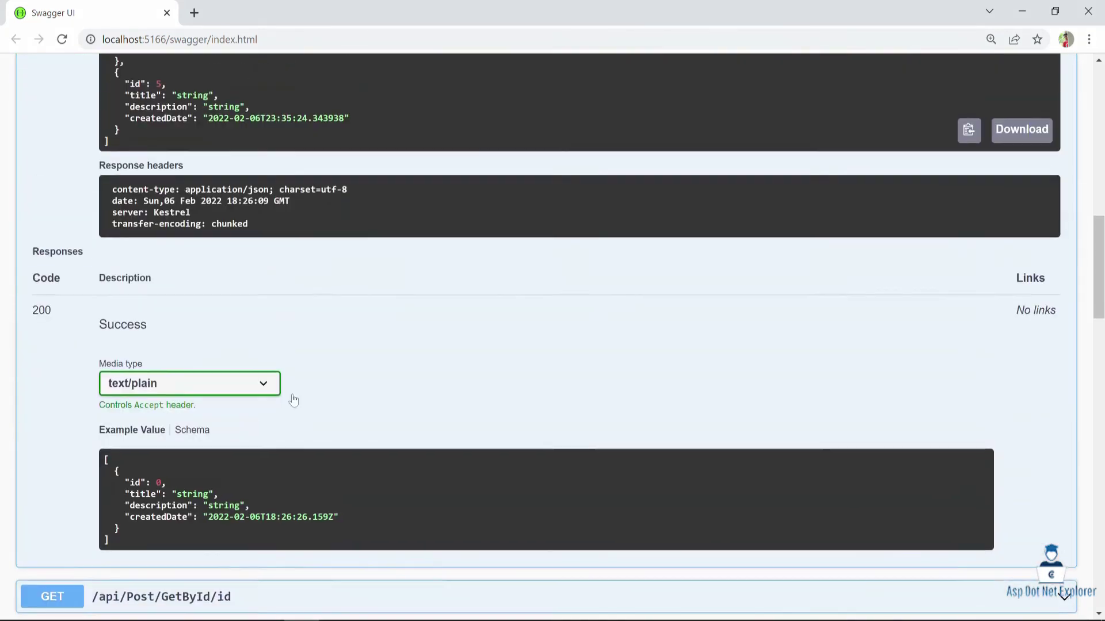
pyautogui.scroll(2, 293, 395)
pyautogui.scroll(3, 293, 395)
pyautogui.scroll(1, 294, 393)
pyautogui.scroll(2, 294, 399)
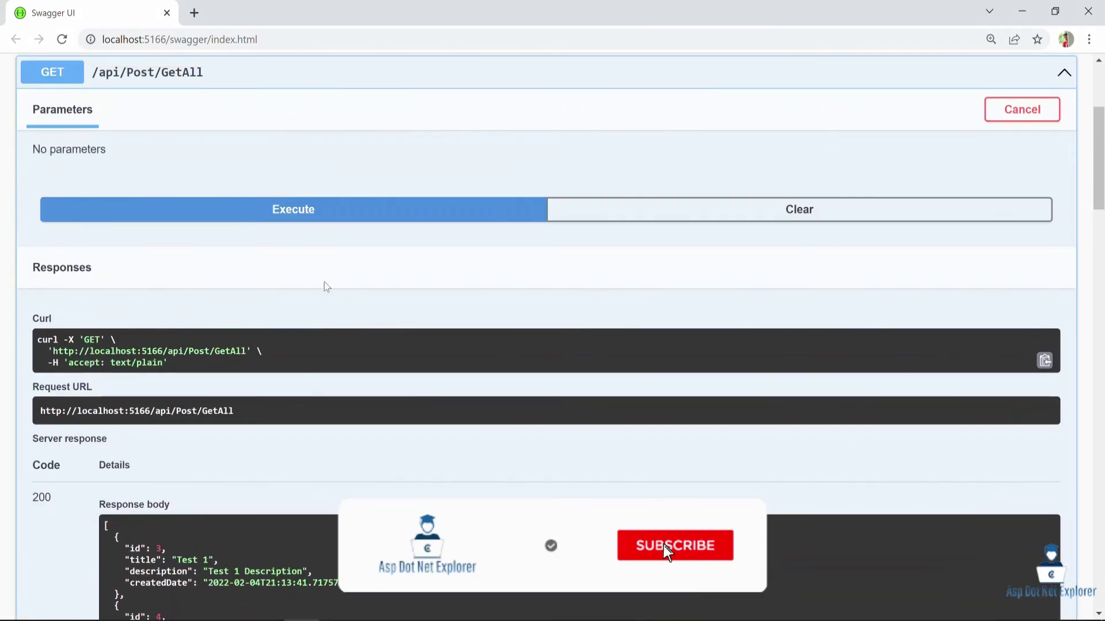
pyautogui.scroll(-3, 212, 411)
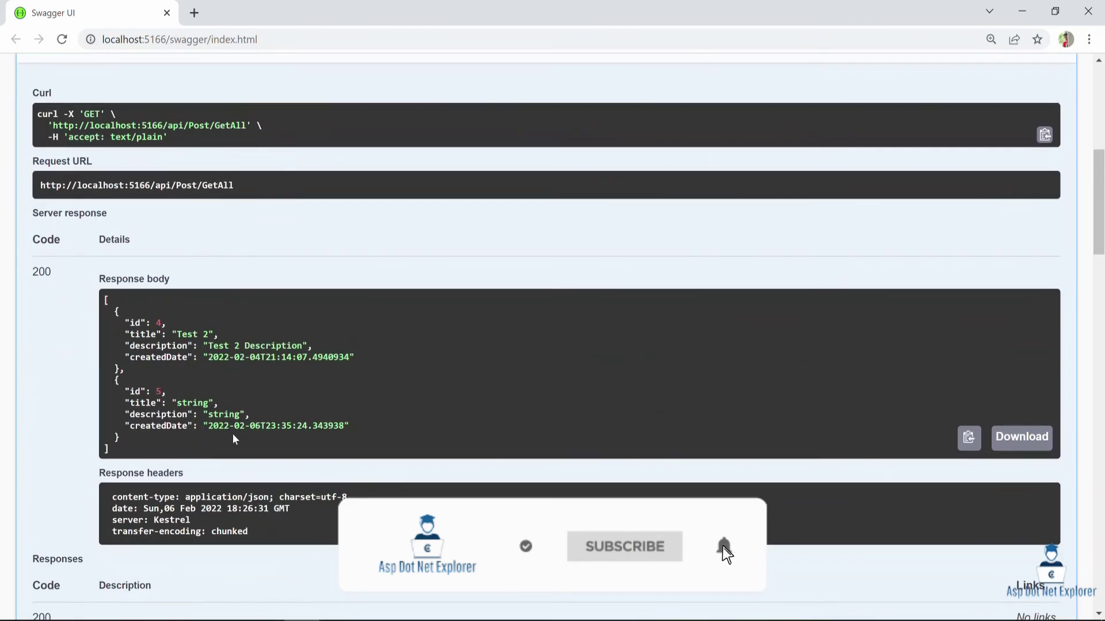
pyautogui.moveTo(123, 311)
pyautogui.mouseDown()
pyautogui.moveTo(120, 330)
pyautogui.moveTo(179, 433)
pyautogui.mouseUp()
pyautogui.scroll(4, 179, 433)
pyautogui.scroll(-6, 204, 429)
pyautogui.scroll(-7, 211, 428)
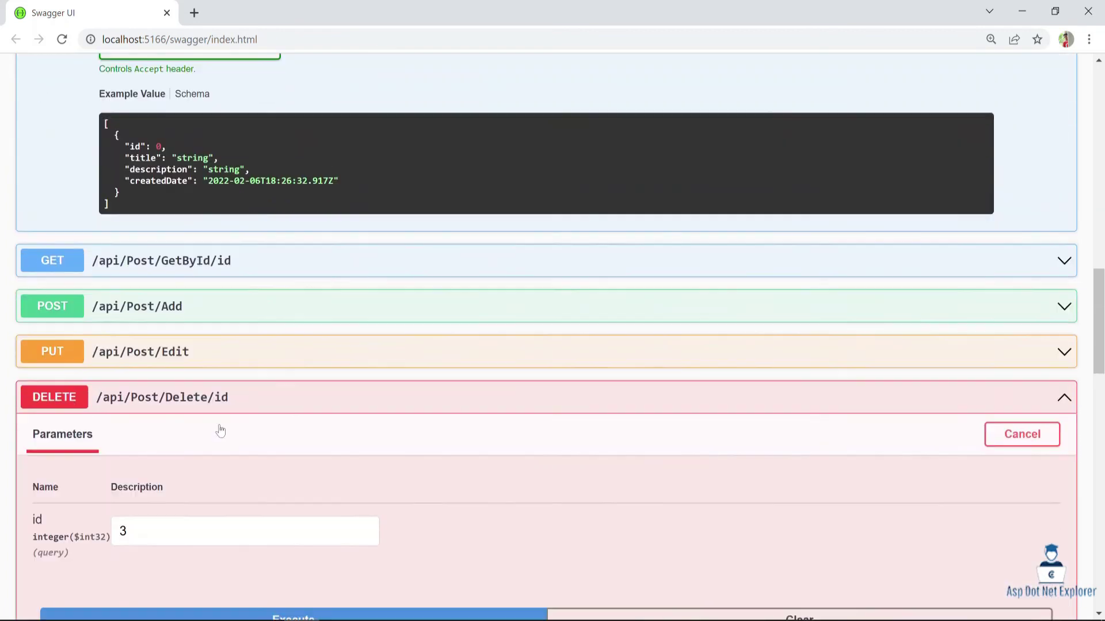
pyautogui.scroll(-1, 199, 444)
# Execute DELETE with id 19 and highlight the "Data not found." response.
pyautogui.doubleClick(119, 498)
pyautogui.write('1')
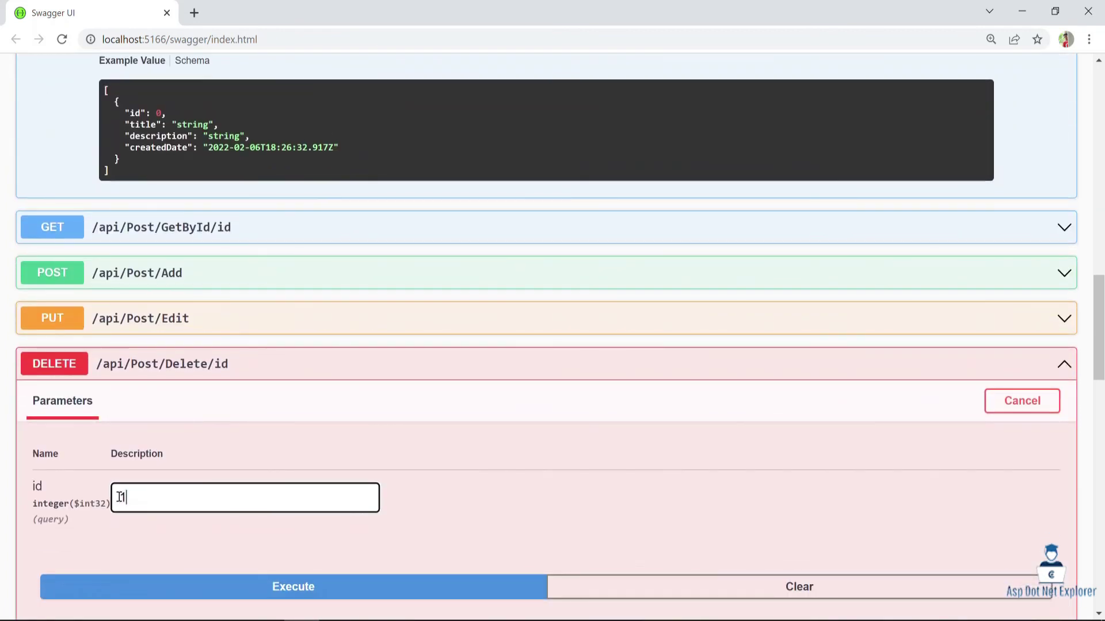
pyautogui.write('9')
pyautogui.scroll(-2, 212, 464)
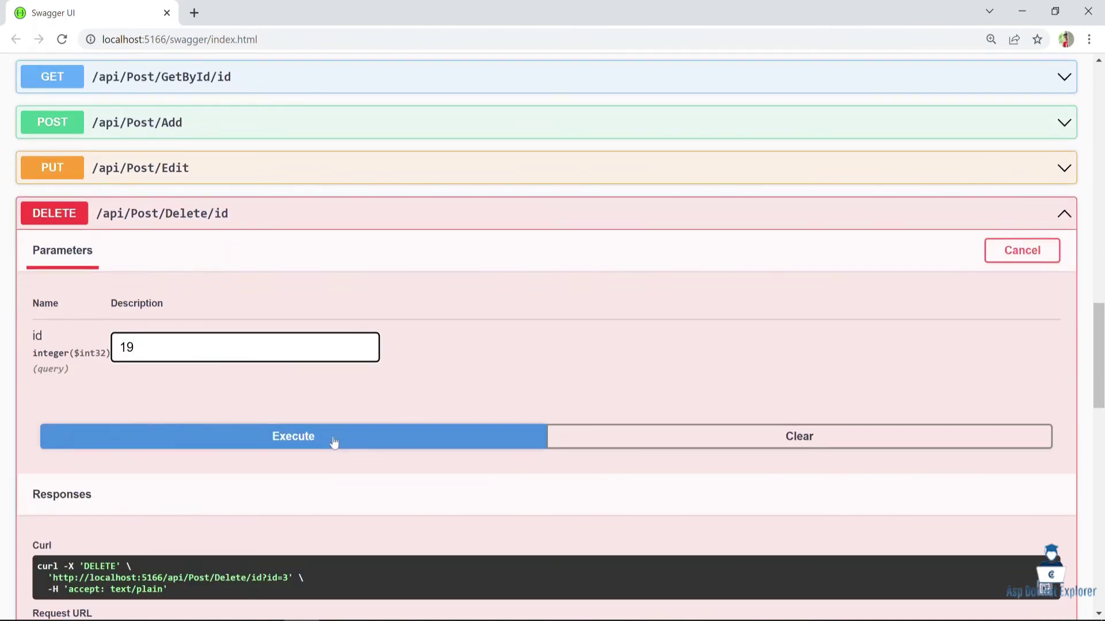
pyautogui.click(334, 441)
pyautogui.scroll(-3, 282, 493)
pyautogui.scroll(-1, 283, 492)
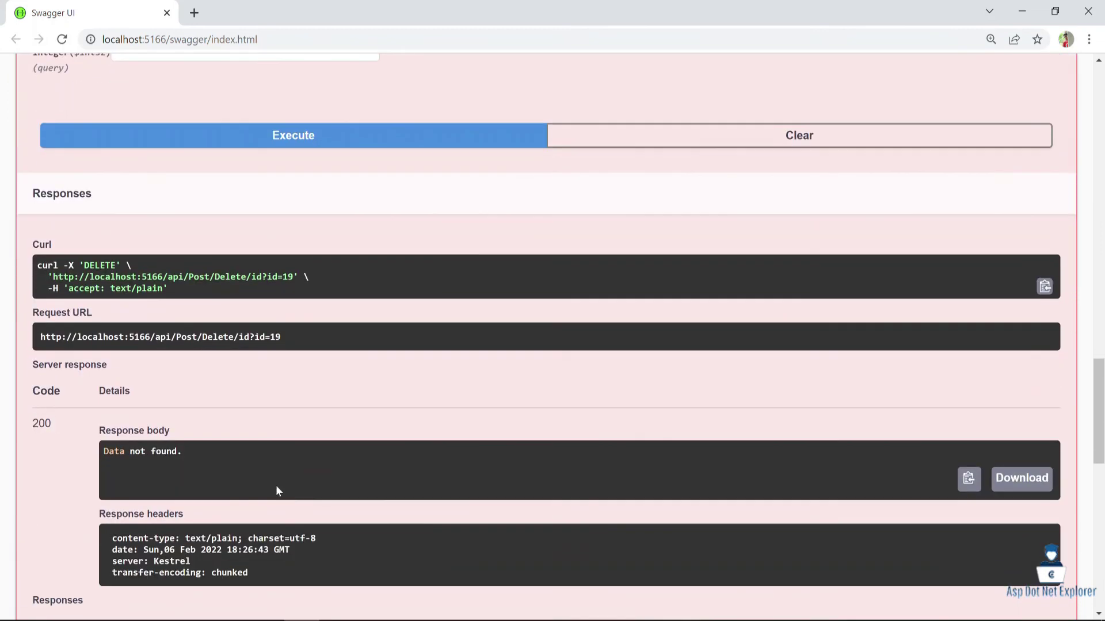
pyautogui.moveTo(188, 463); pyautogui.dragTo(104, 462)
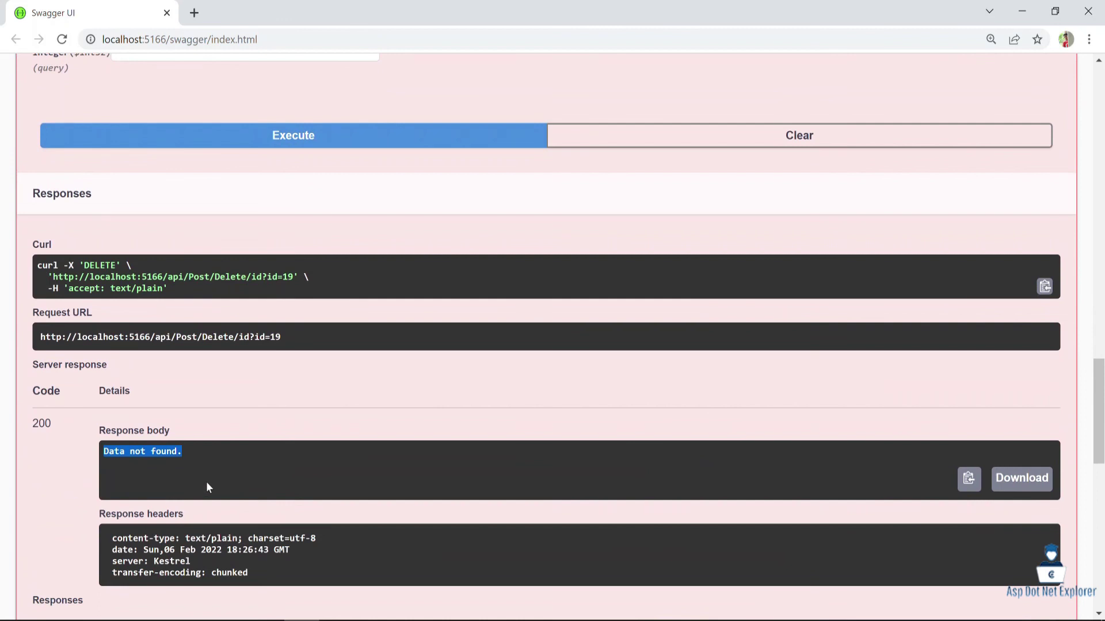